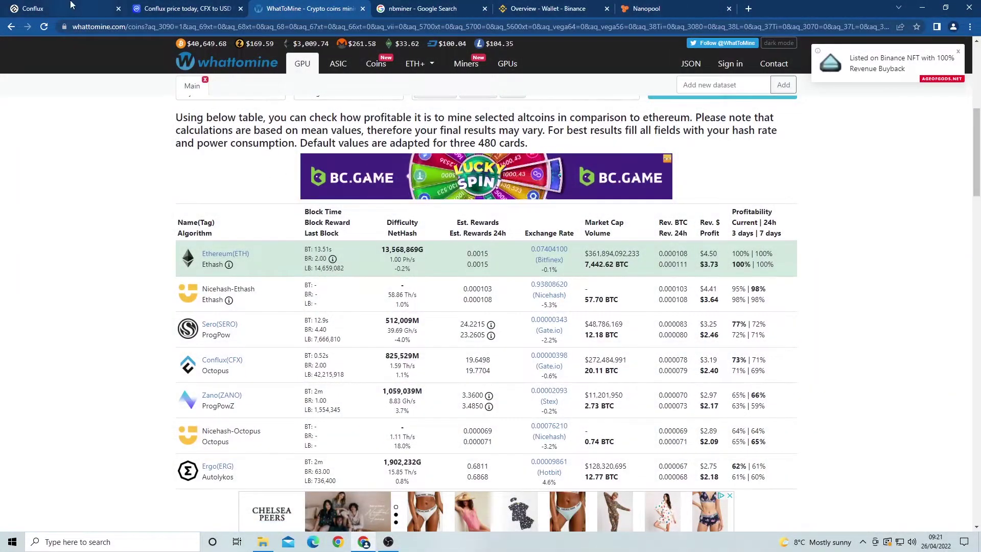
Switch between the Conflux homepage and the WhatToMine table, then browse the Conflux homepage
left_click(72, 7)
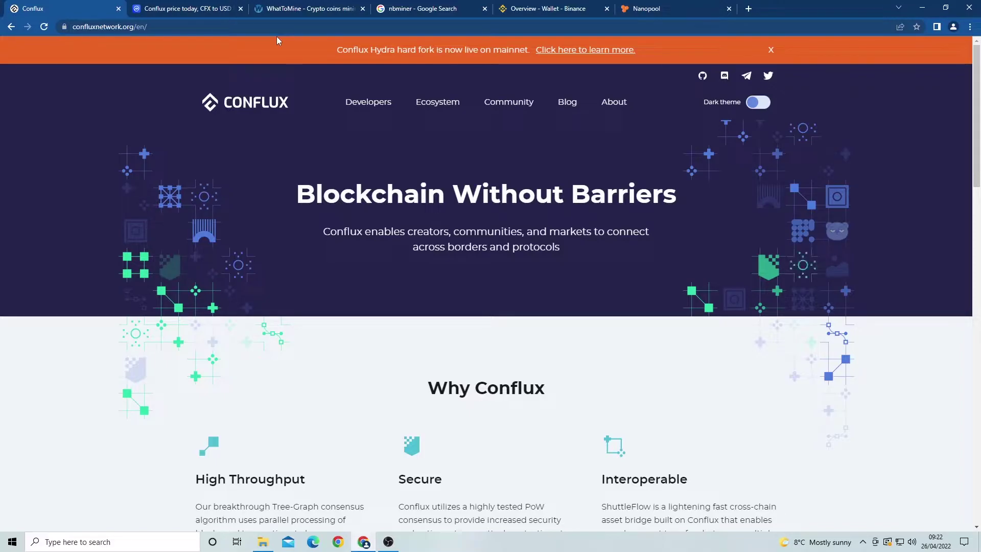
left_click(283, 11)
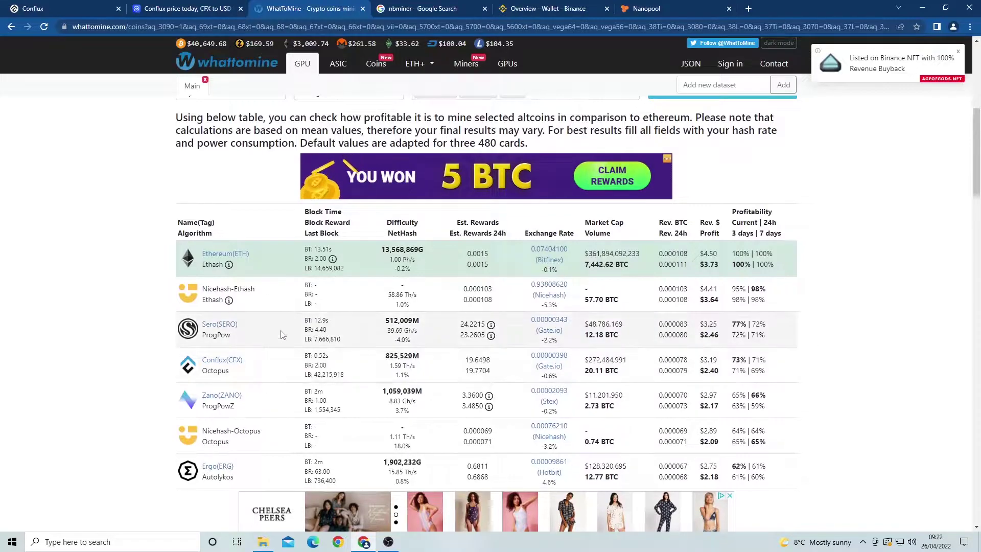
left_click(85, 8)
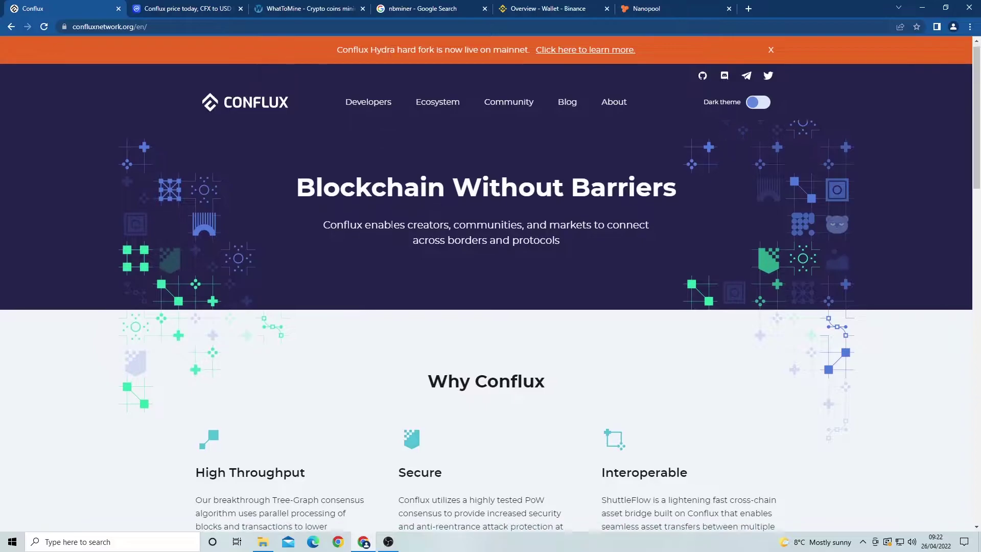
scroll(392, 224, "down", 3)
scroll(381, 253, "down", 2)
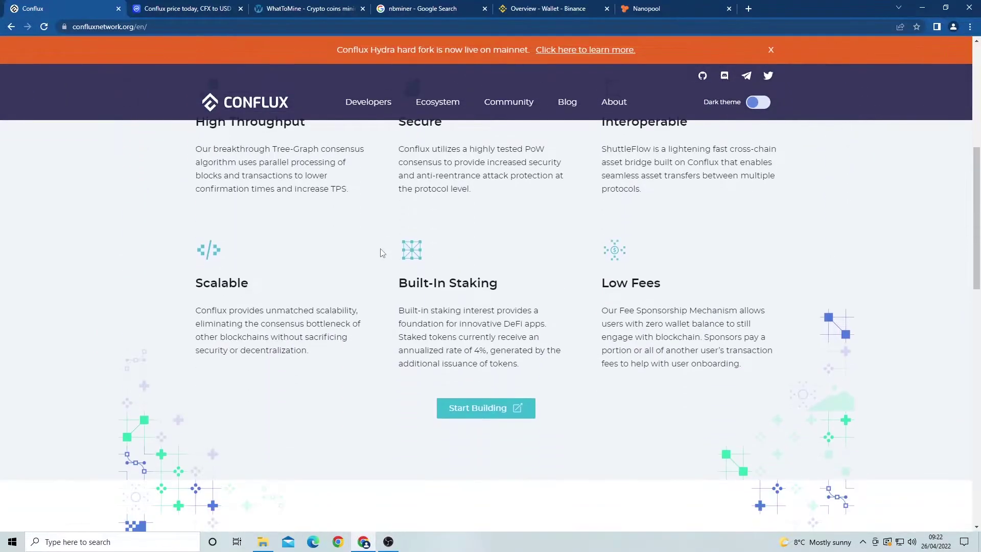
scroll(381, 253, "down", 3)
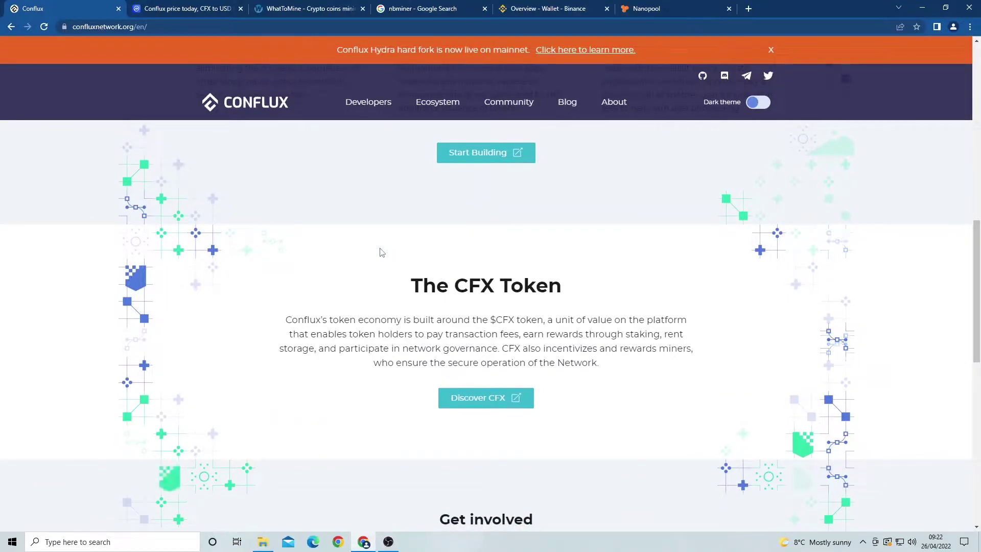
scroll(382, 253, "down", 3)
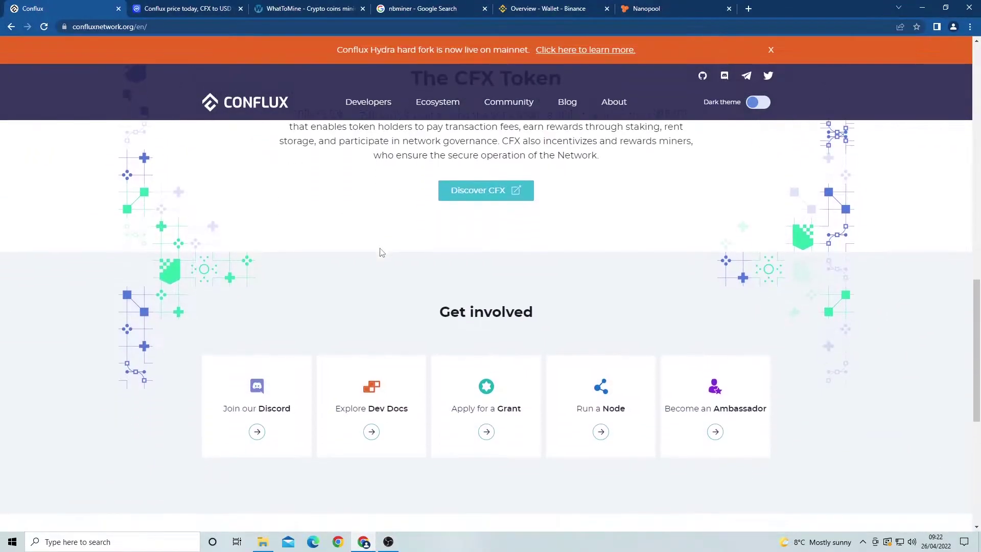
scroll(381, 253, "down", 1)
scroll(381, 253, "down", 1)
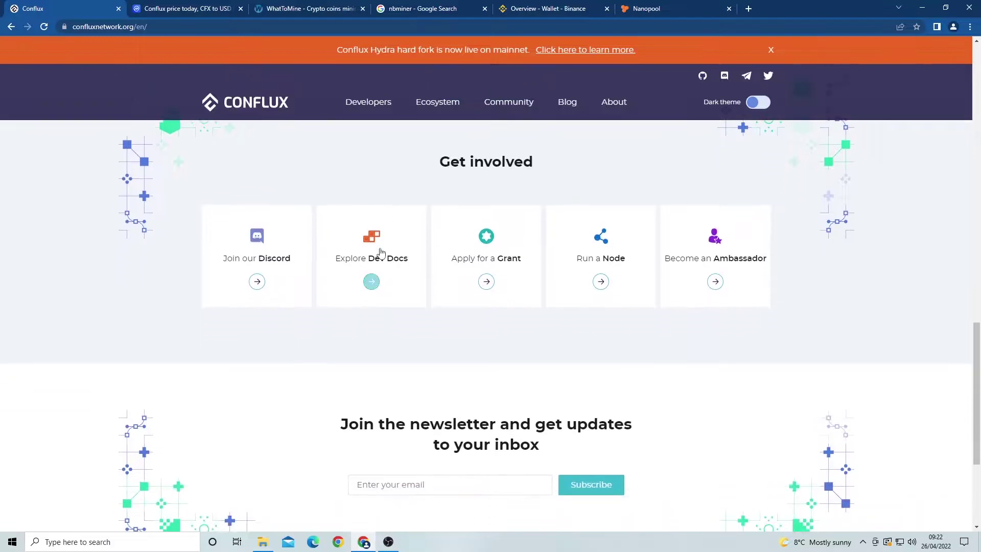
scroll(381, 254, "down", 1)
scroll(381, 253, "up", 2)
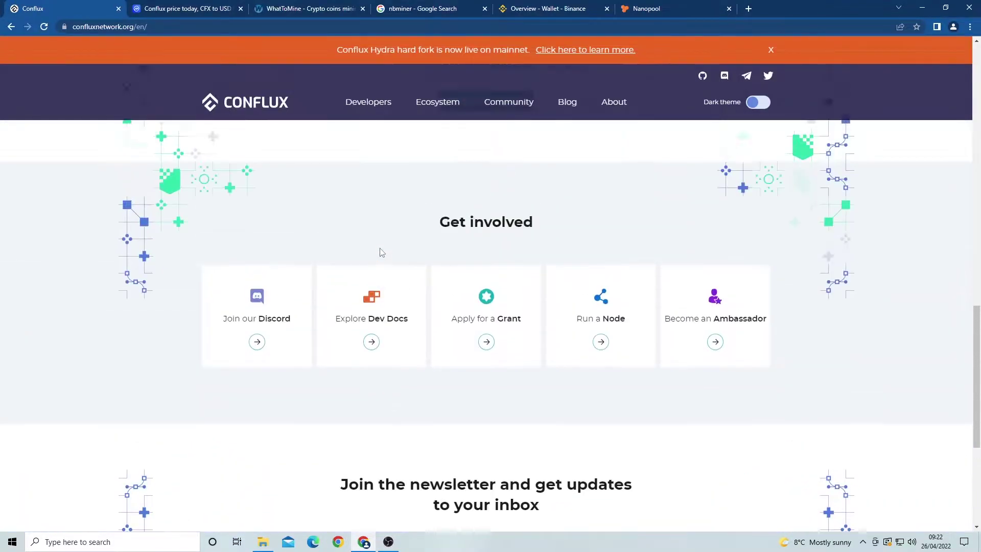
scroll(380, 253, "up", 3)
scroll(381, 253, "up", 3)
scroll(382, 253, "up", 4)
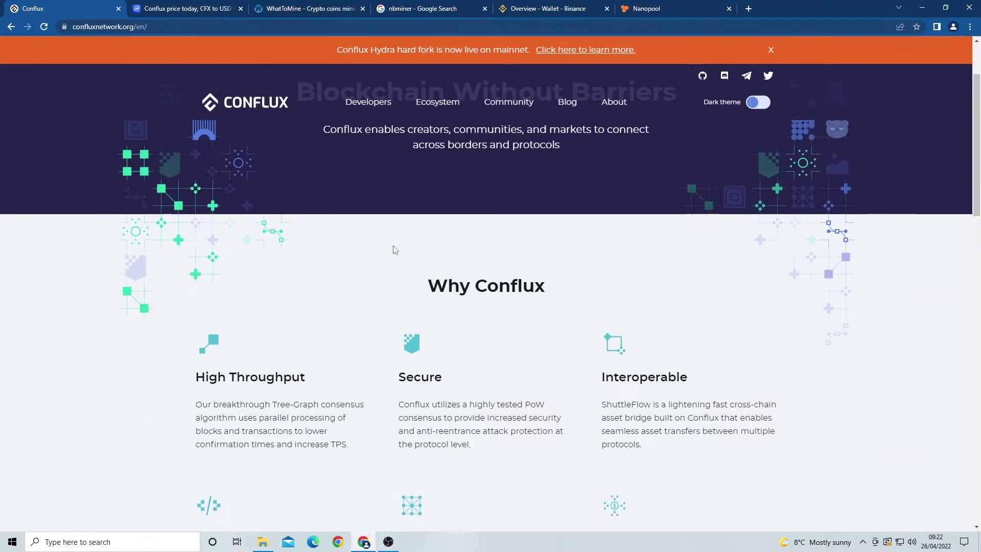
scroll(394, 248, "up", 2)
View CoinMarketCap's Conflux chart at 3M, 1Y, then 3M, and return to the Conflux homepage
left_click(187, 8)
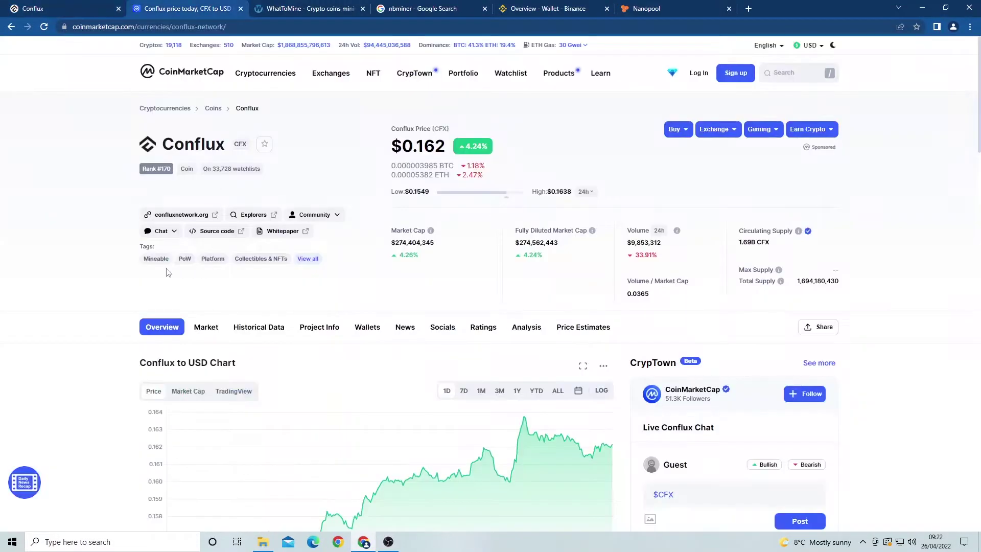
scroll(97, 264, "down", 2)
left_click(500, 238)
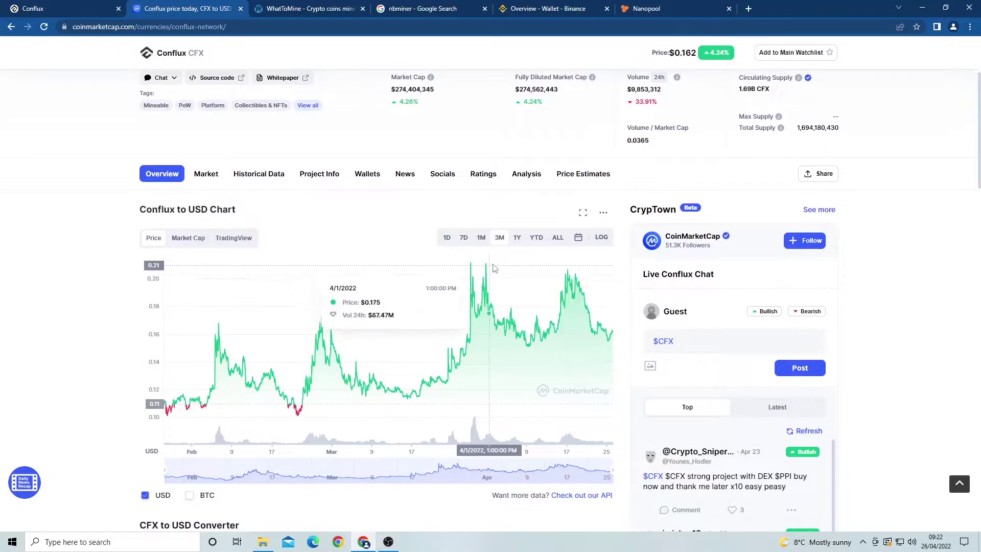
left_click(518, 239)
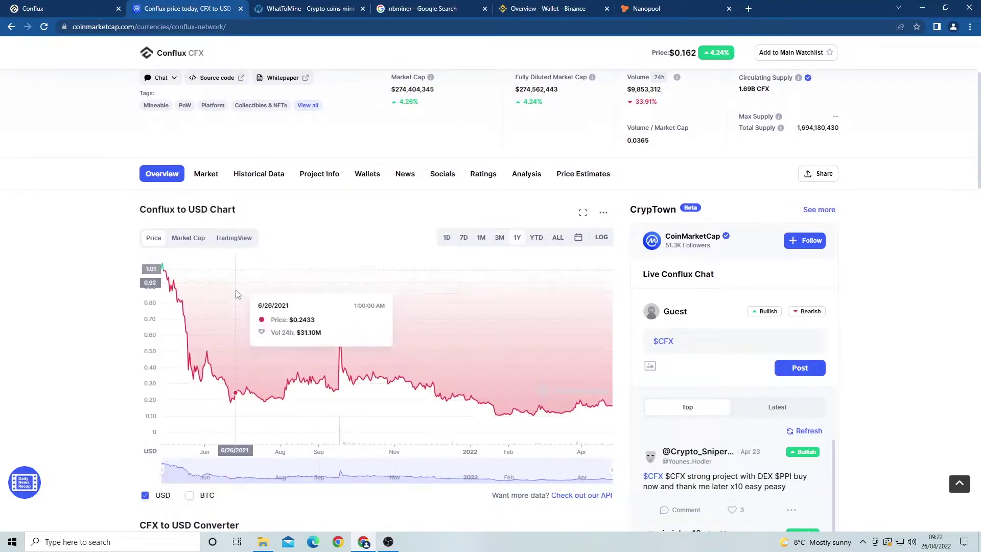
left_click(500, 238)
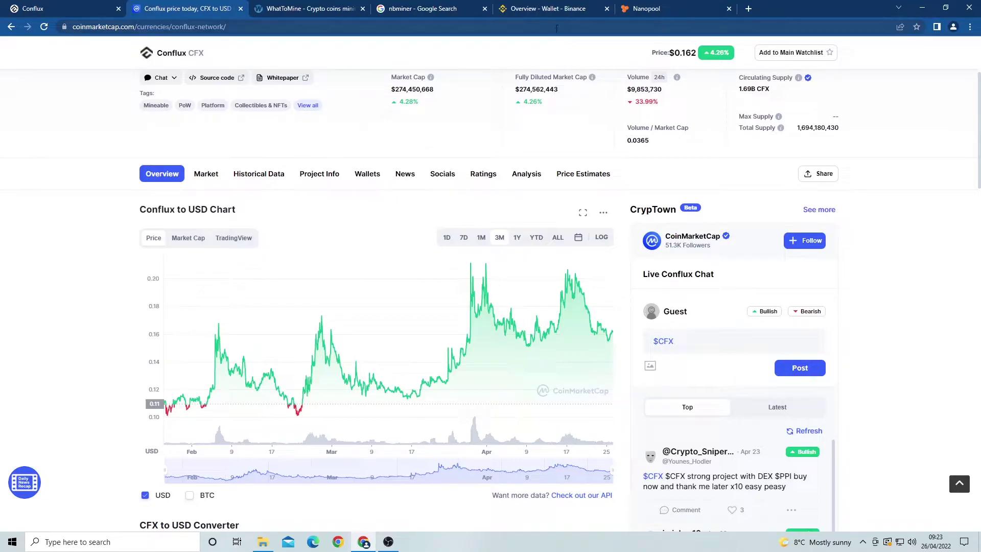
left_click(70, 5)
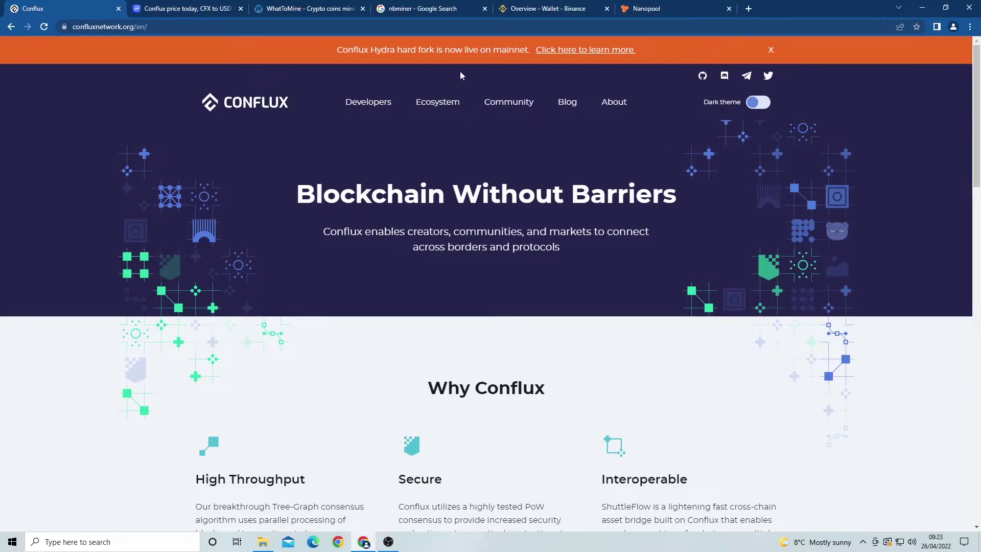
Search the Binance Fiat and Spot wallet for 'cfx' and dismiss the Windows Update notice
left_click(565, 7)
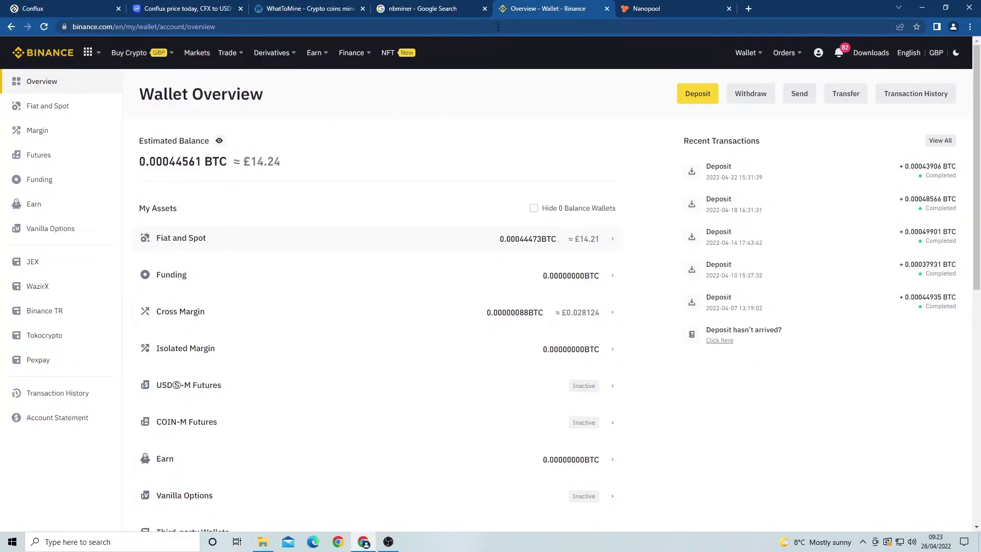
left_click_drag(544, 12, 447, 7)
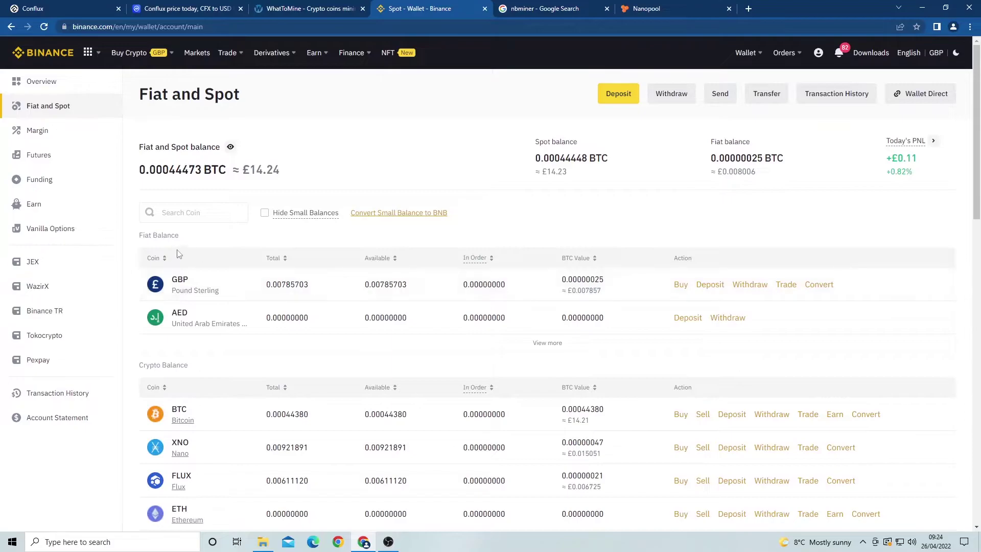
left_click(190, 216)
type("cfx")
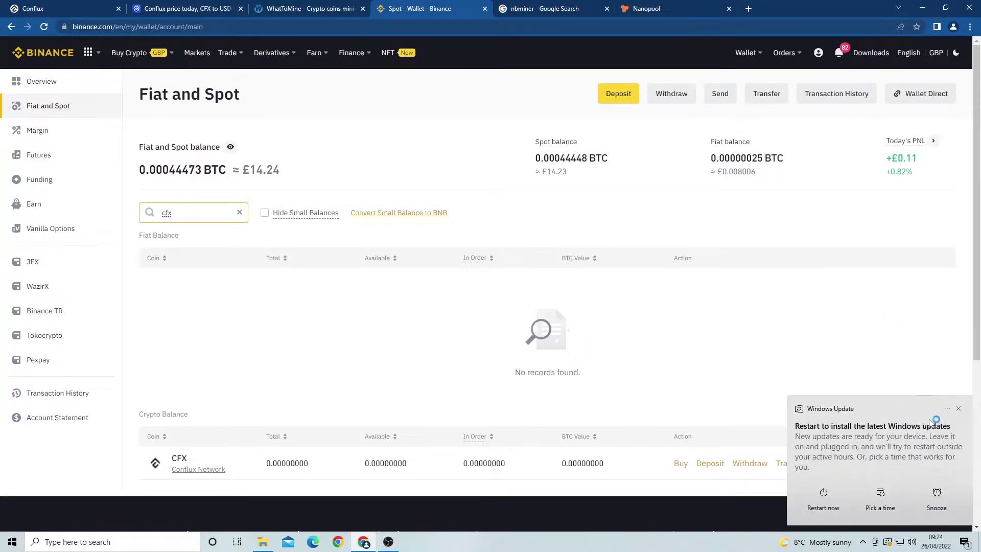
left_click(960, 410)
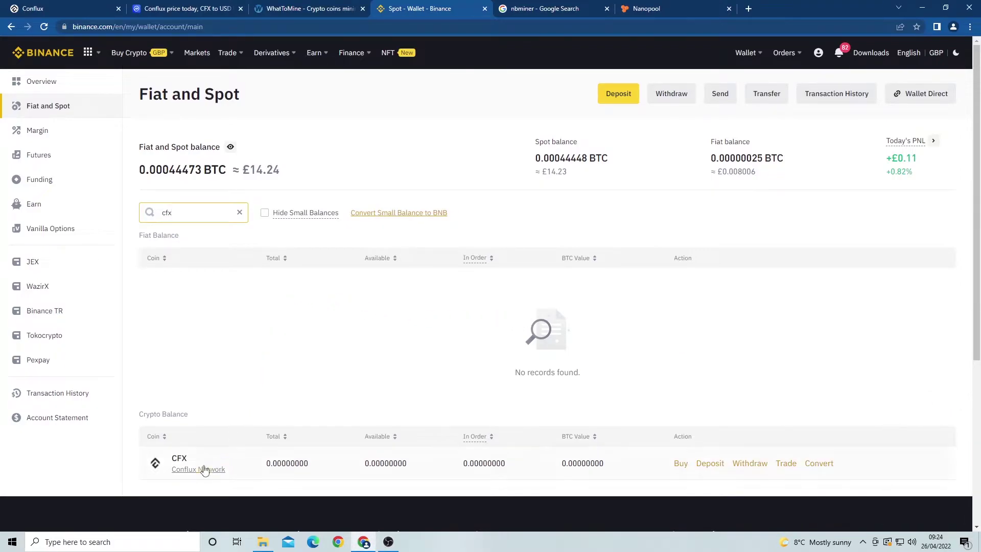
Open the CFX deposit page and highlight its BNB Smart Chain (BEP20) deposit address
left_click(710, 463)
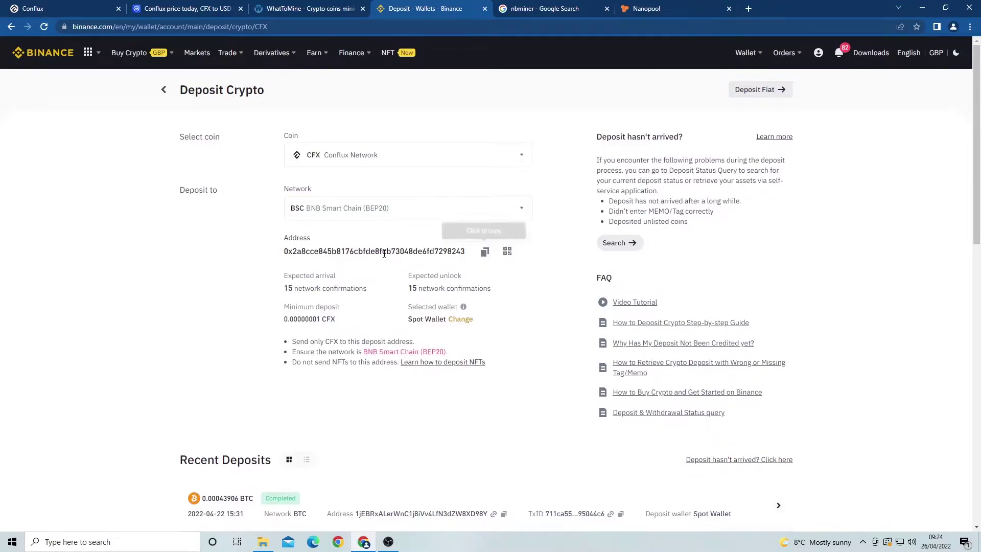
left_click_drag(282, 251, 467, 256)
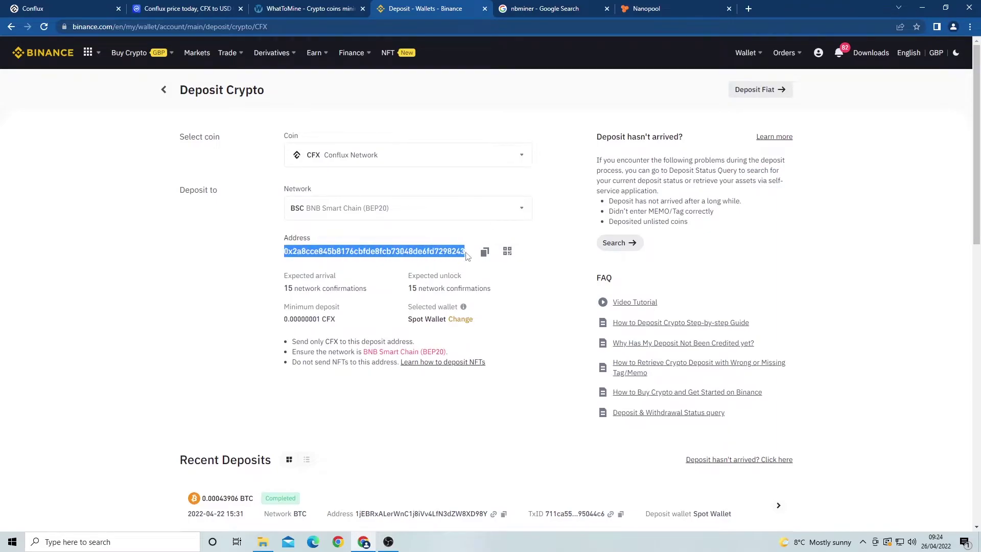
left_click(256, 259)
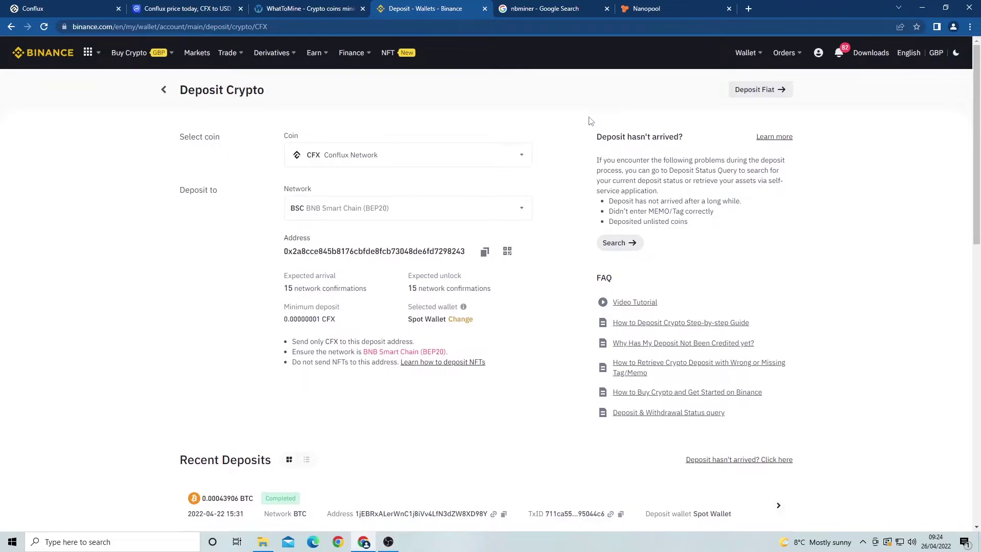
Open the NBMiner GitHub repository from the search results, then bring up the NBMiner_Win folder
left_click(563, 7)
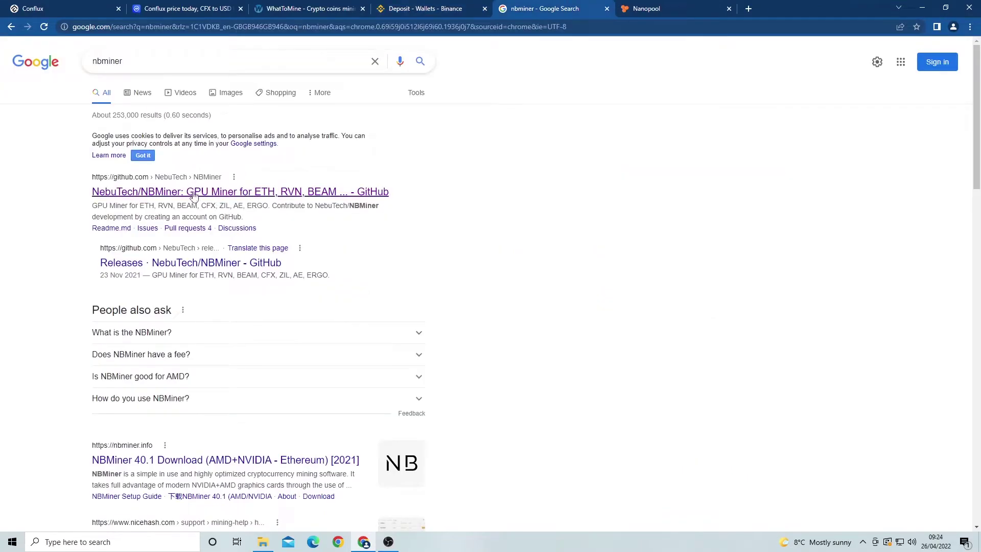
left_click(275, 197)
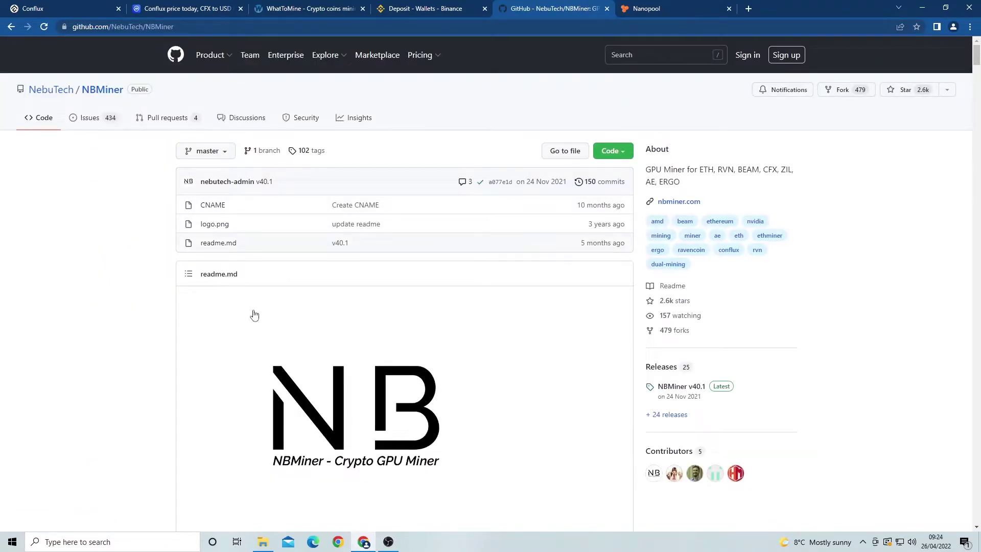
scroll(351, 411, "down", 3)
scroll(352, 408, "down", 3)
scroll(353, 407, "down", 2)
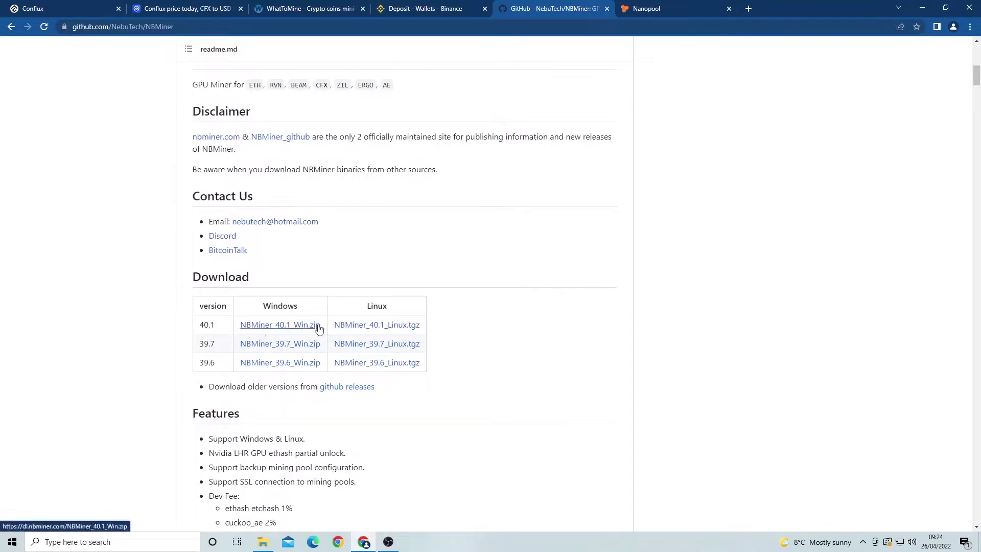
scroll(372, 445, "up", 1)
scroll(372, 445, "up", 2)
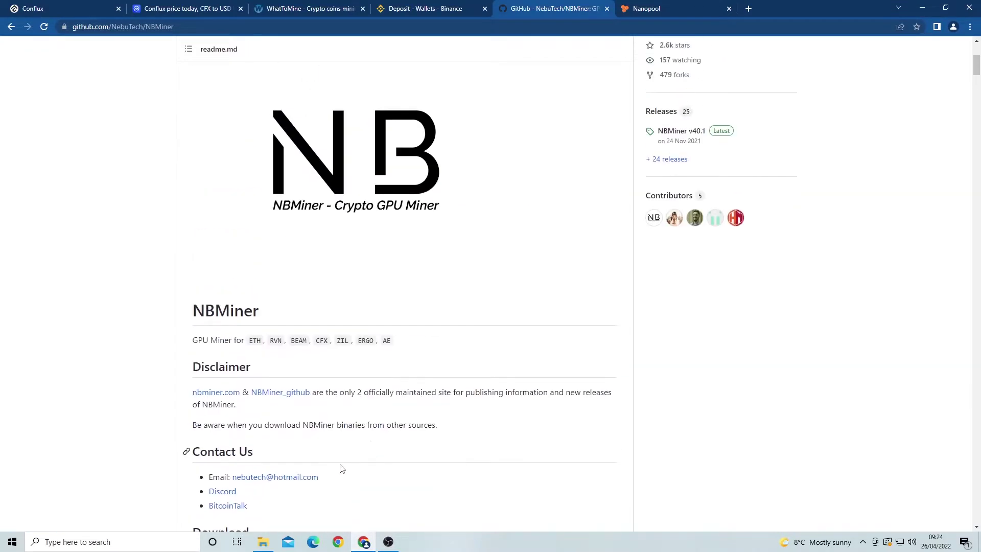
left_click(263, 542)
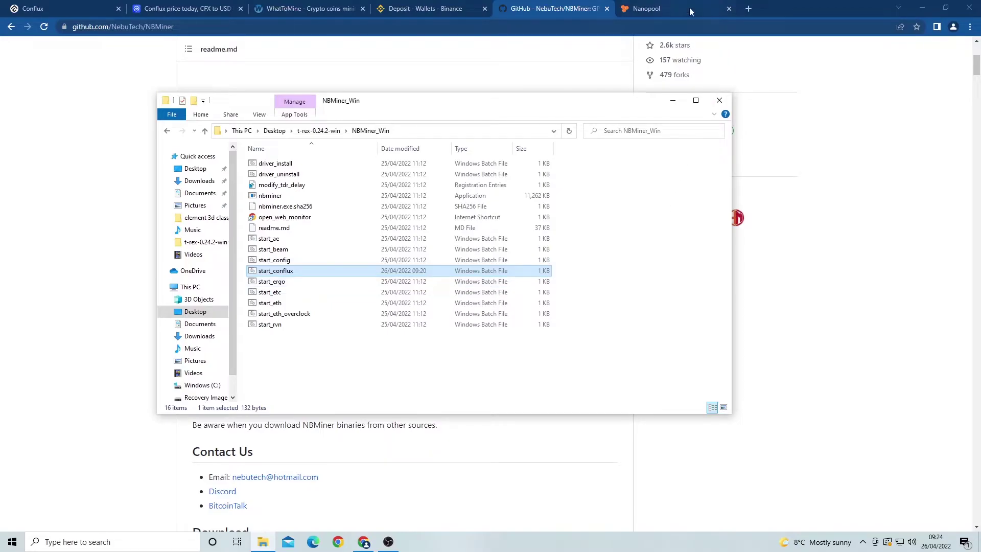
Go from Nanopool's Conflux Quick Start to the pool's connection settings, then return to NBMiner_Win
left_click(676, 4)
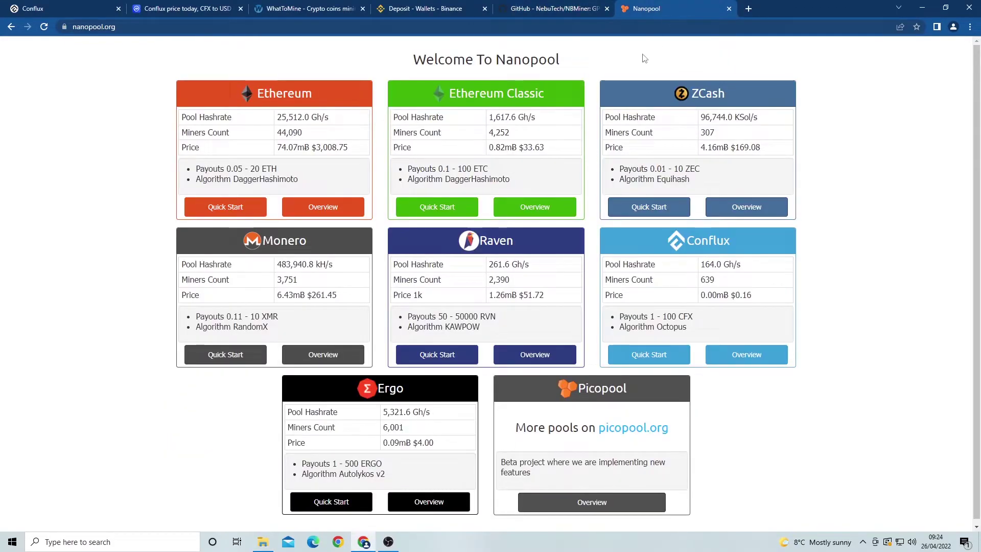
left_click(77, 29)
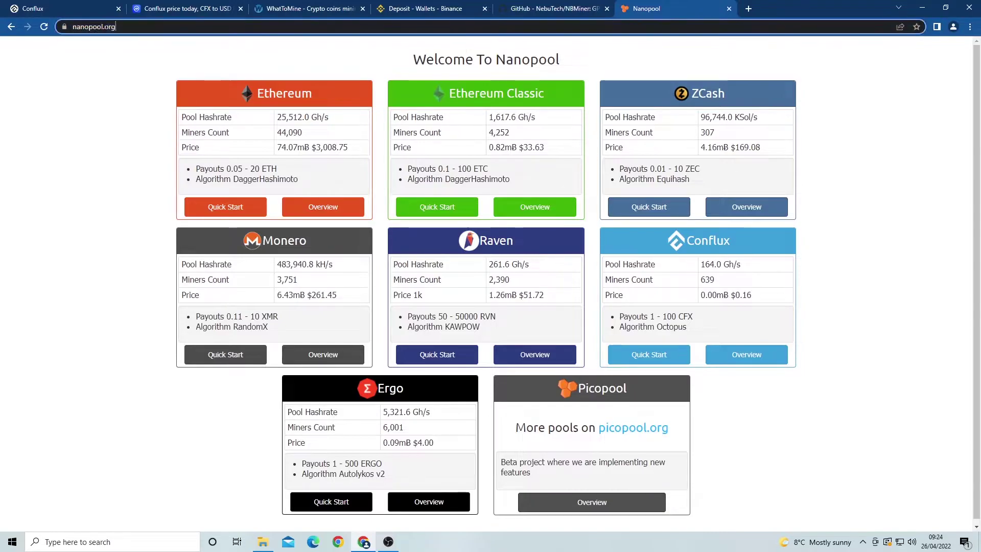
left_click(665, 360)
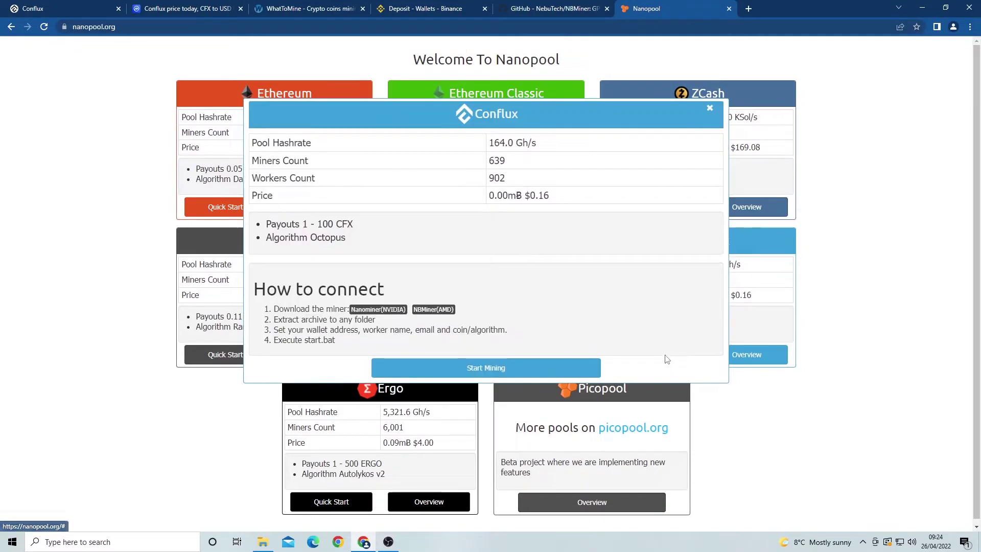
left_click(507, 371)
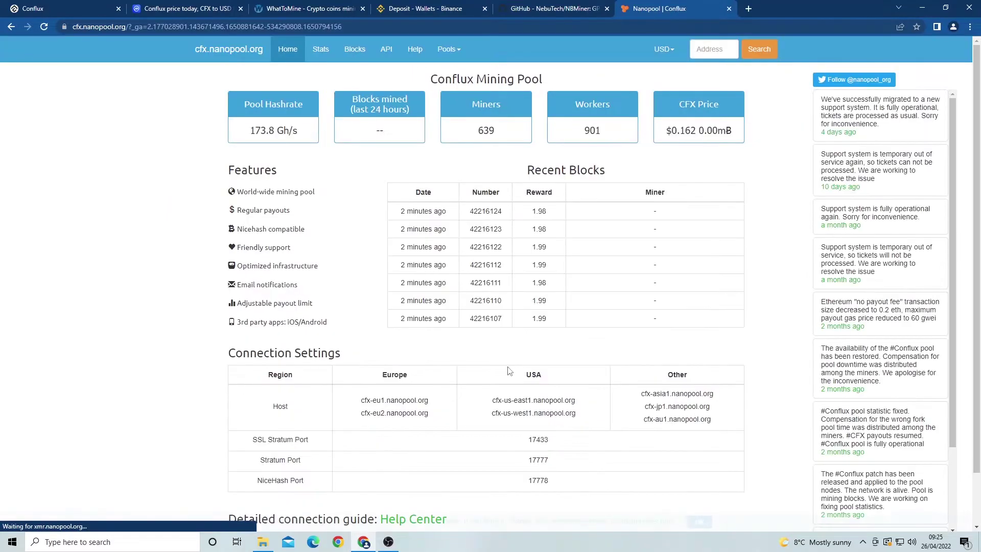
scroll(445, 373, "down", 1)
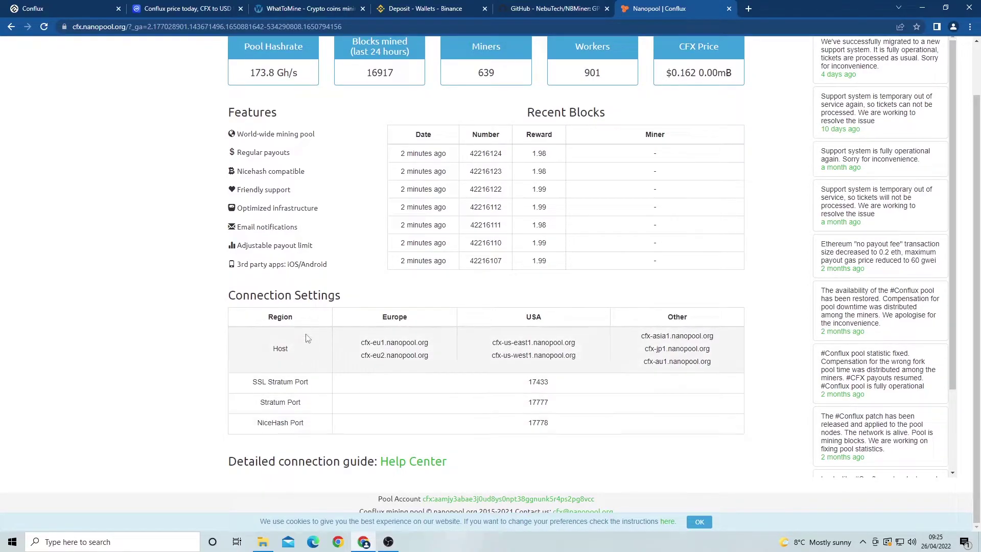
left_click(263, 543)
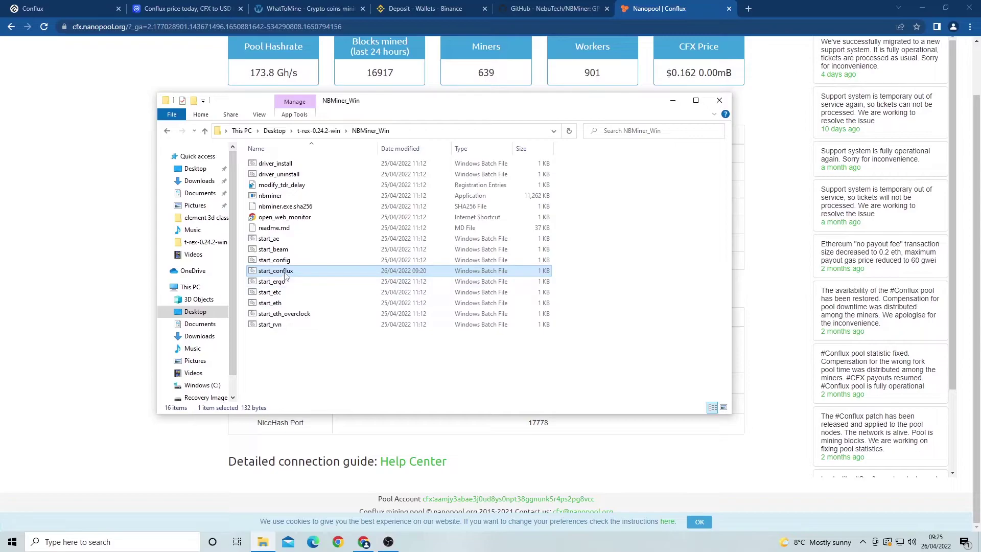
Open start_conflux for editing in Notepad, getting past the SmartScreen warning
right_click(284, 278)
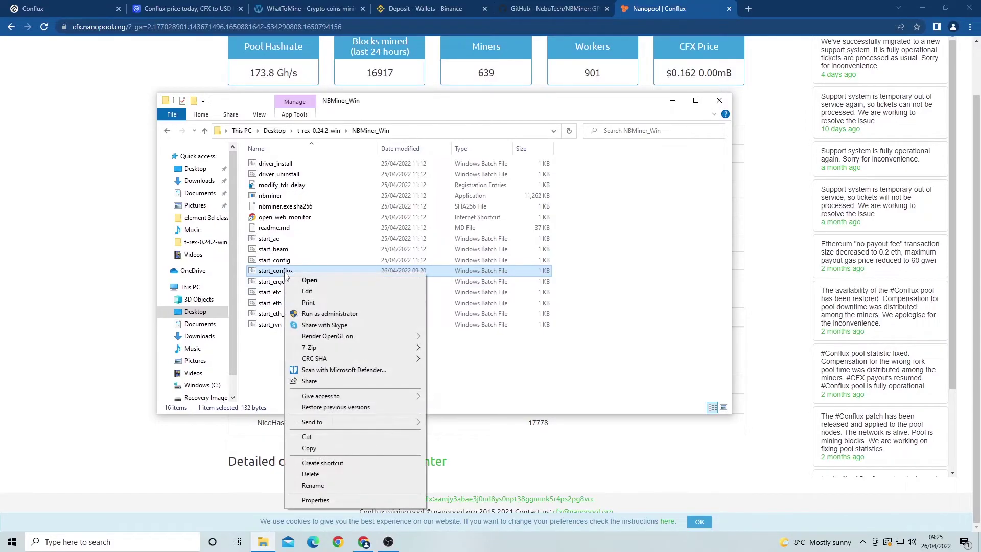
left_click(315, 280)
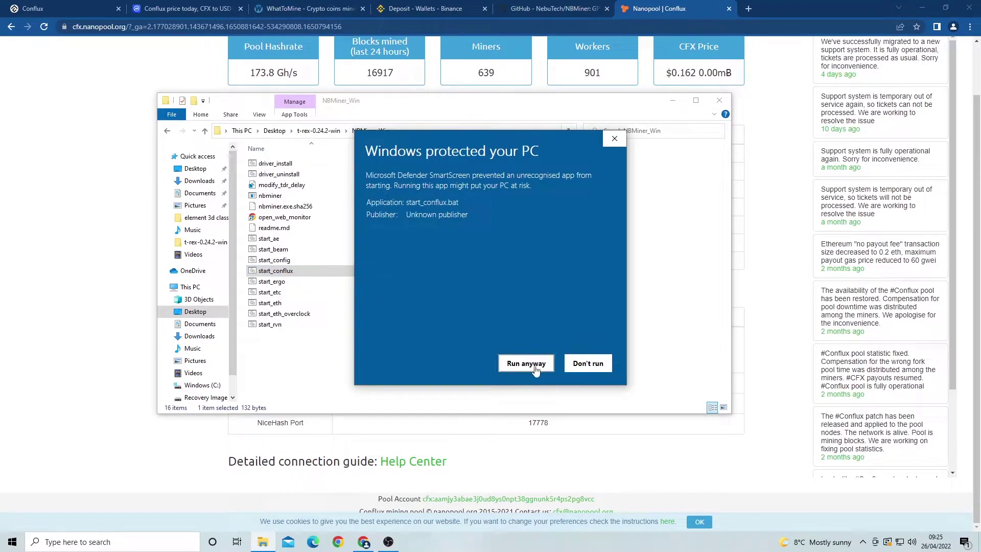
left_click(528, 365)
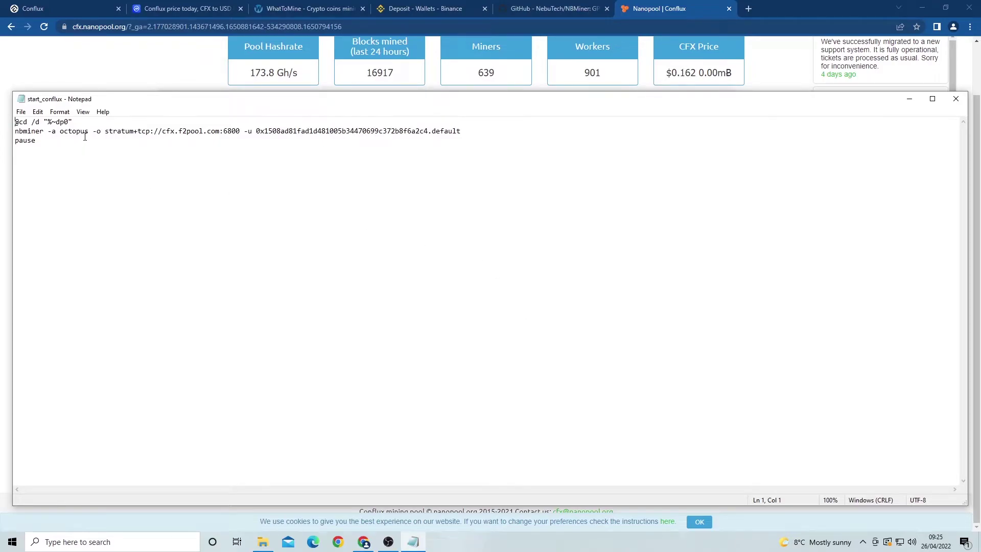
Replace the host cfx.f2pool.com with Nanopool's cfx-eu1.nanopool.org in the miner command
left_click_drag(45, 132, 272, 140)
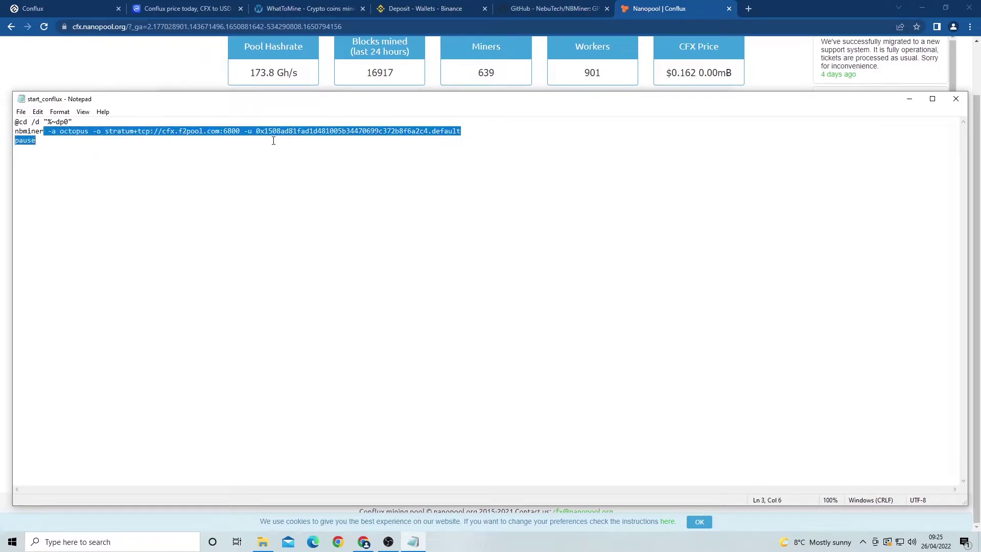
left_click_drag(377, 143, 463, 129)
left_click(248, 156)
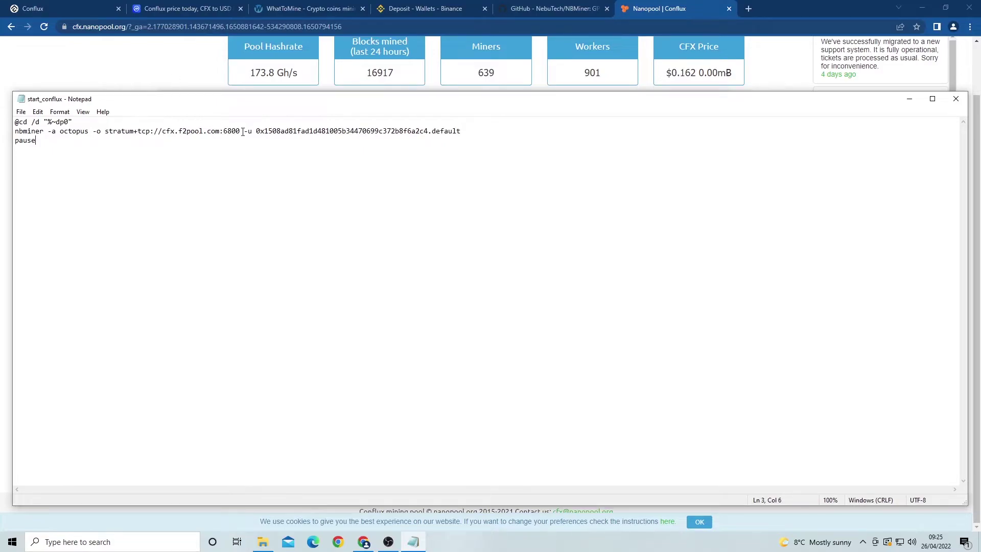
left_click_drag(243, 132, 160, 133)
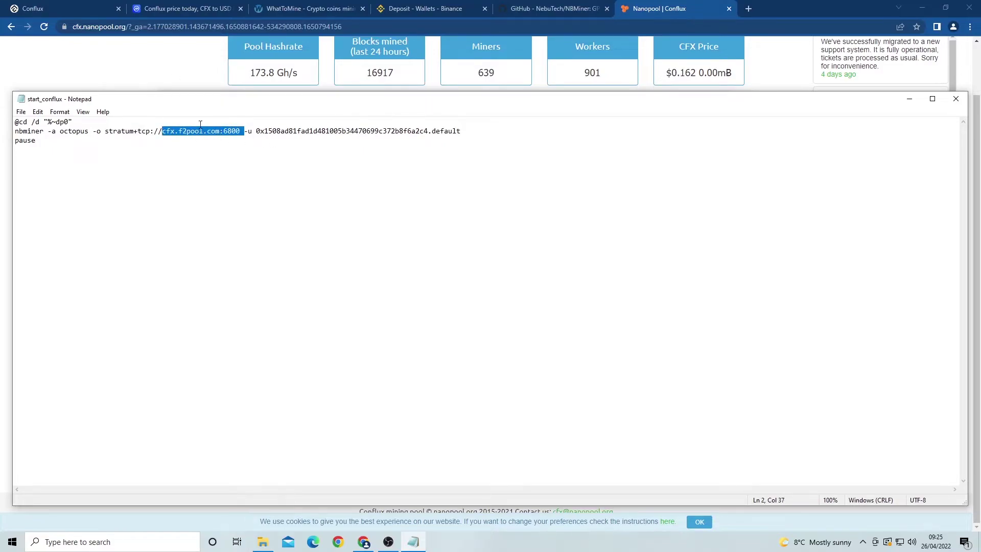
left_click(195, 77)
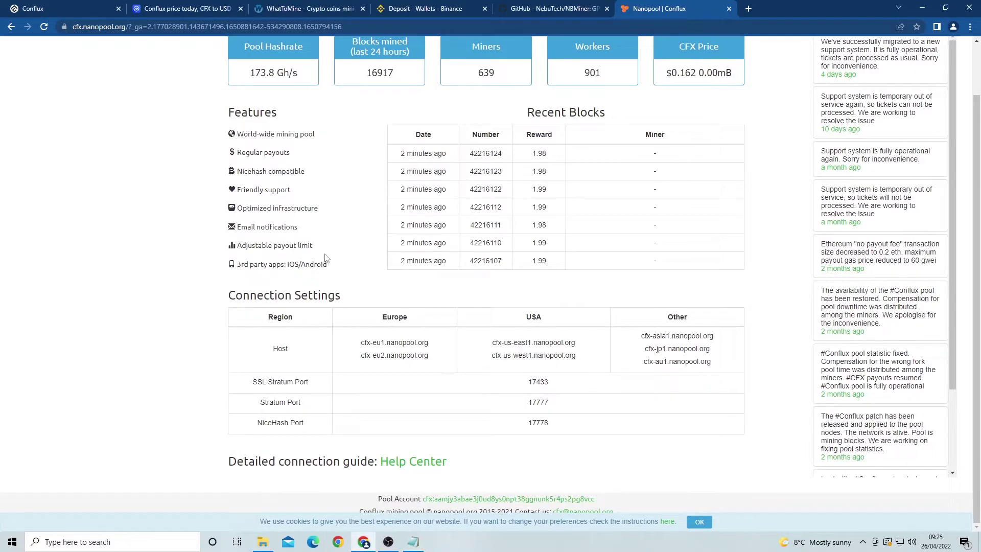
left_click_drag(368, 342, 430, 348)
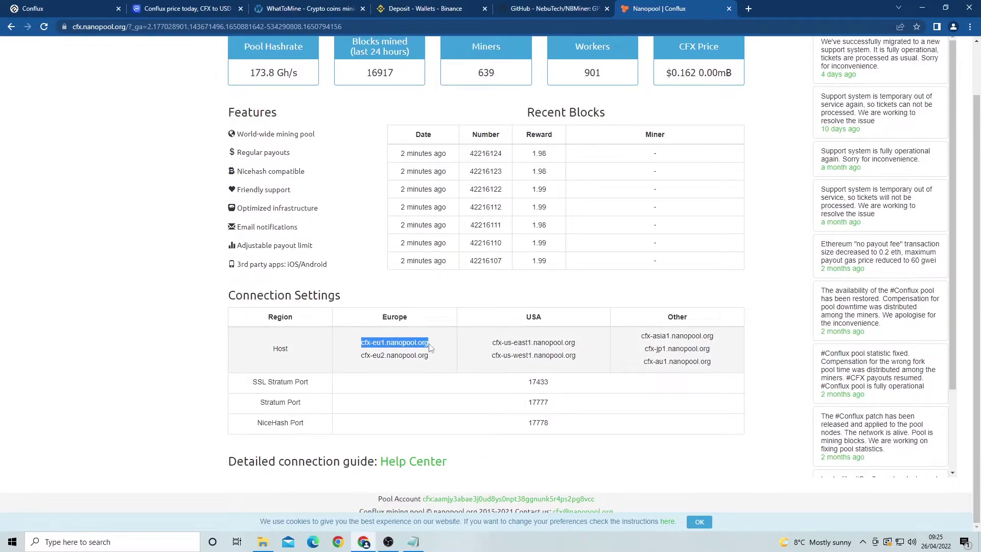
left_click(412, 543)
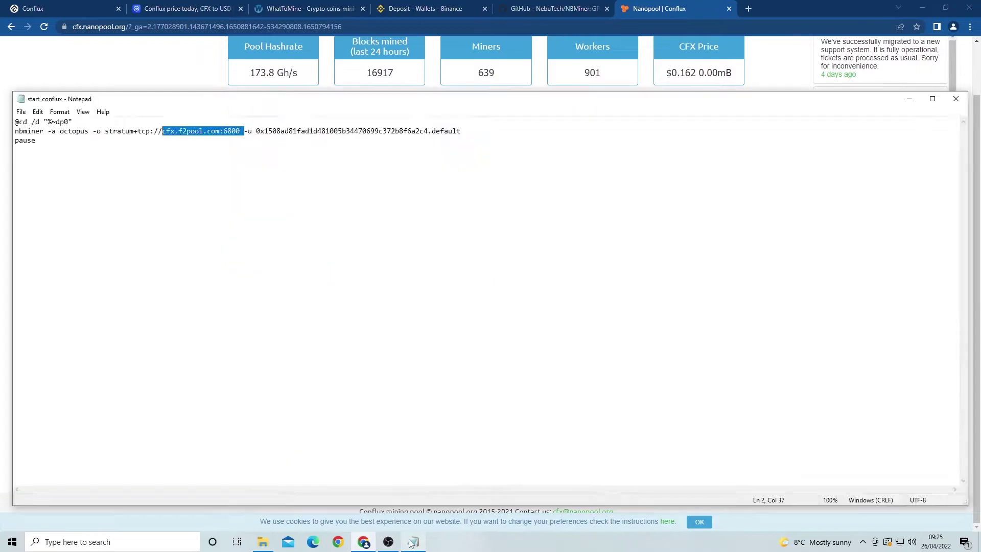
left_click_drag(220, 132, 163, 136)
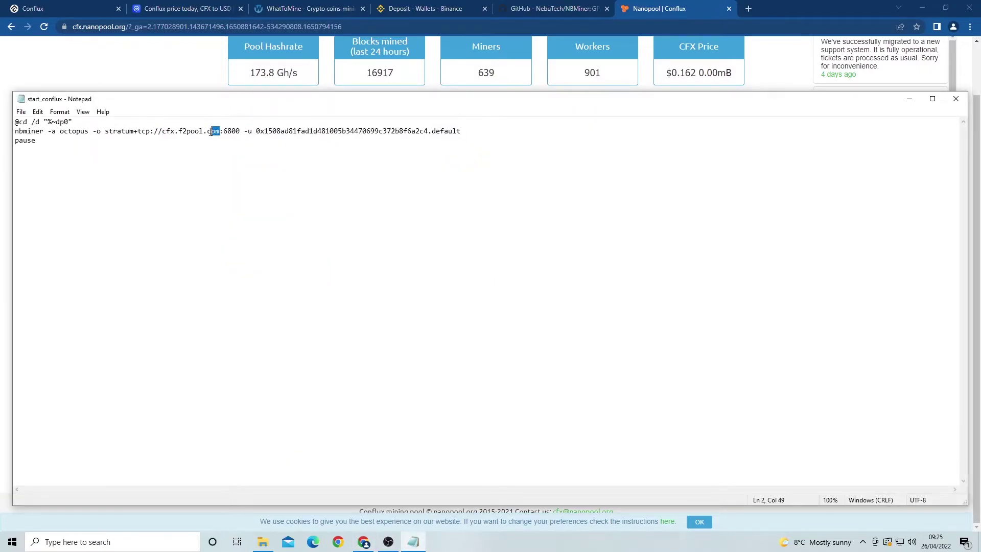
type("cfx-eu1.nanopool.org")
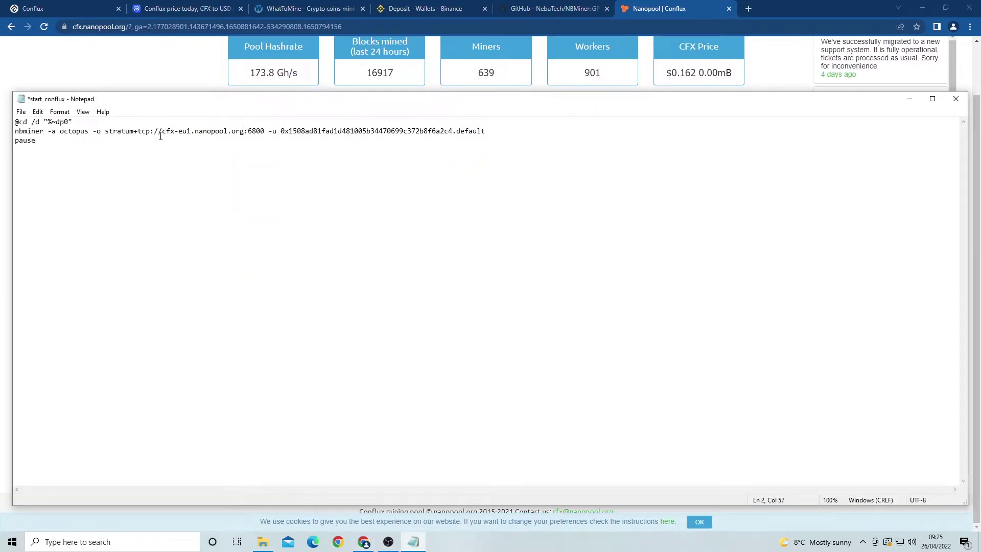
Replace port 6800 with Nanopool's stratum port 17777
left_click(184, 73)
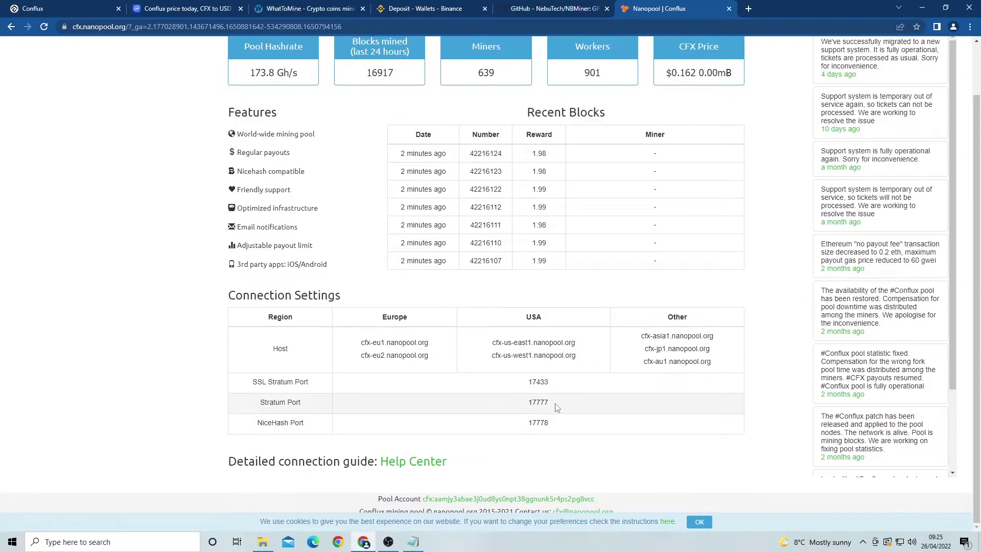
left_click_drag(555, 404, 528, 405)
key("ctrl+c")
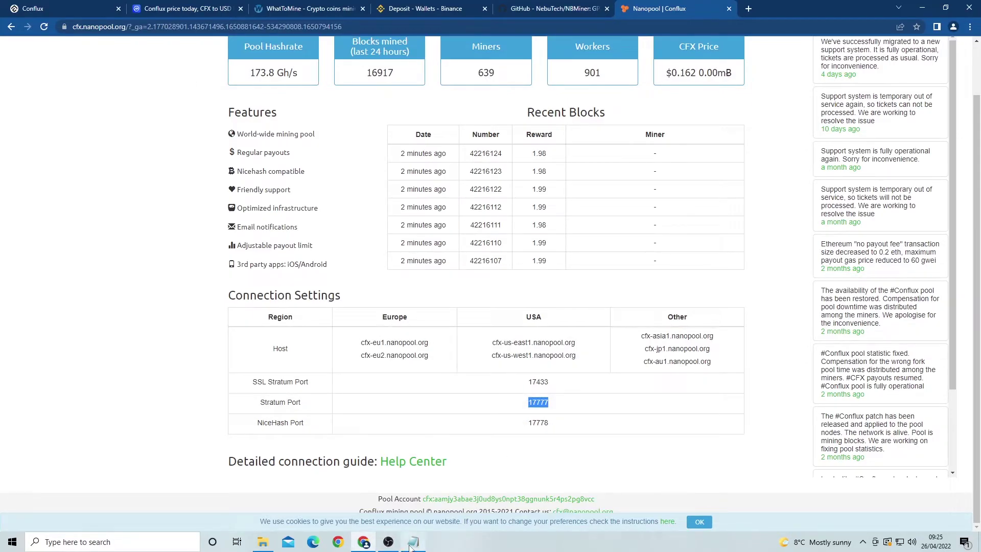
left_click(412, 542)
left_click_drag(264, 132, 254, 133)
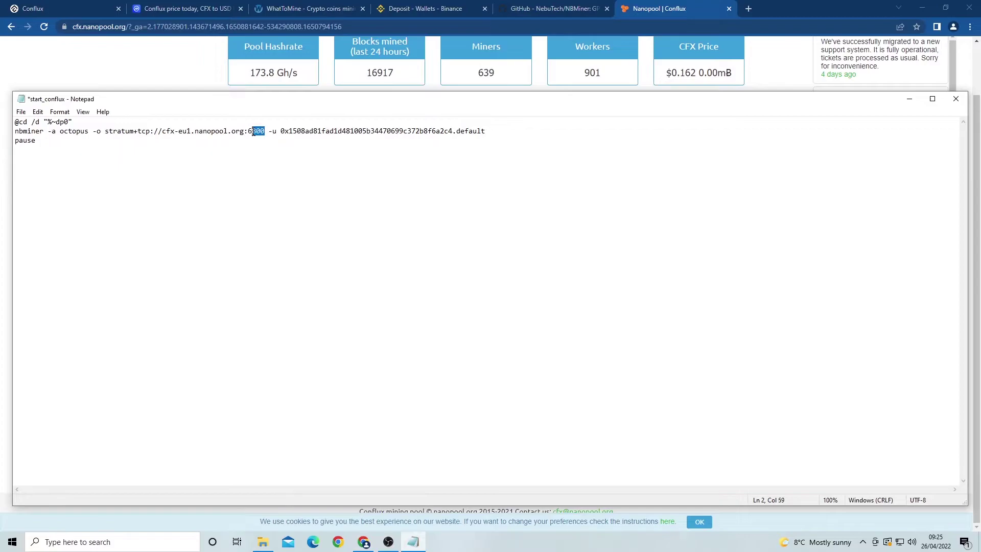
key("ctrl+v")
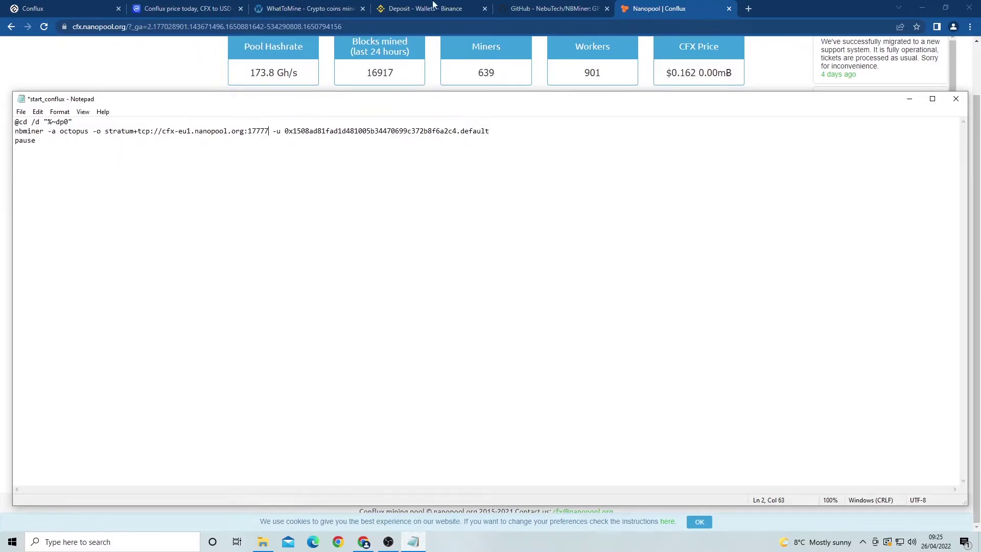
left_click(434, 8)
Copy the Binance CFX deposit address and paste it over the old wallet after -u
left_click(484, 252)
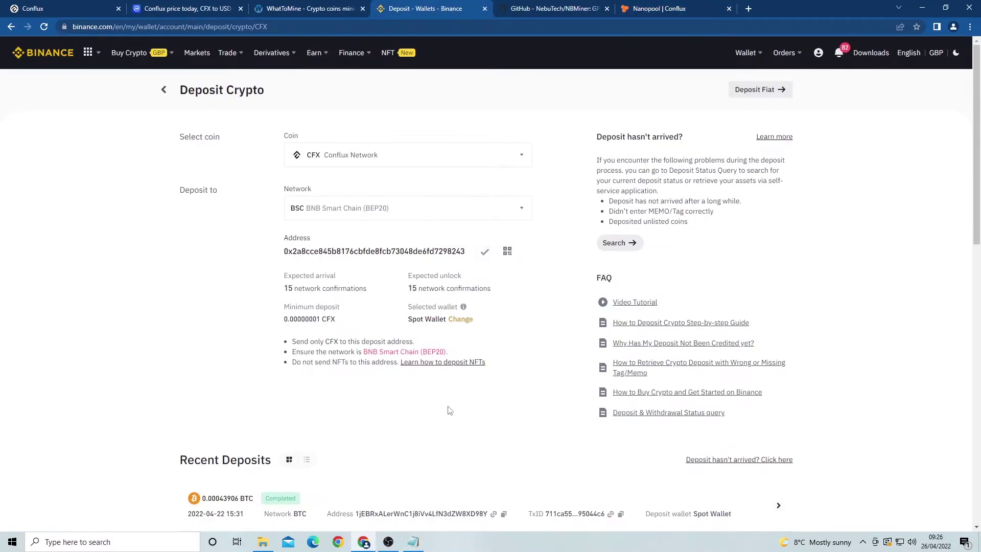
left_click(413, 542)
left_click_drag(286, 132, 457, 132)
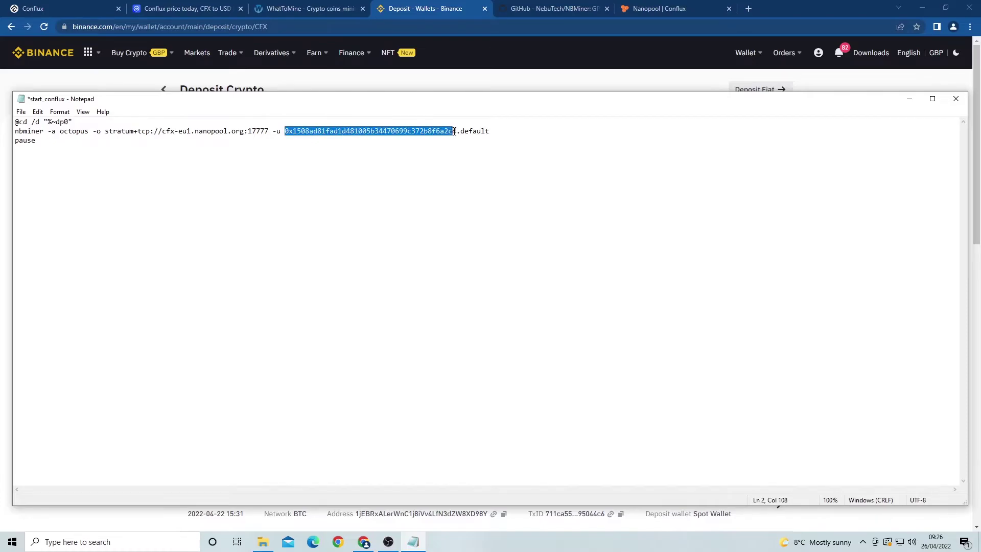
key("ctrl+v")
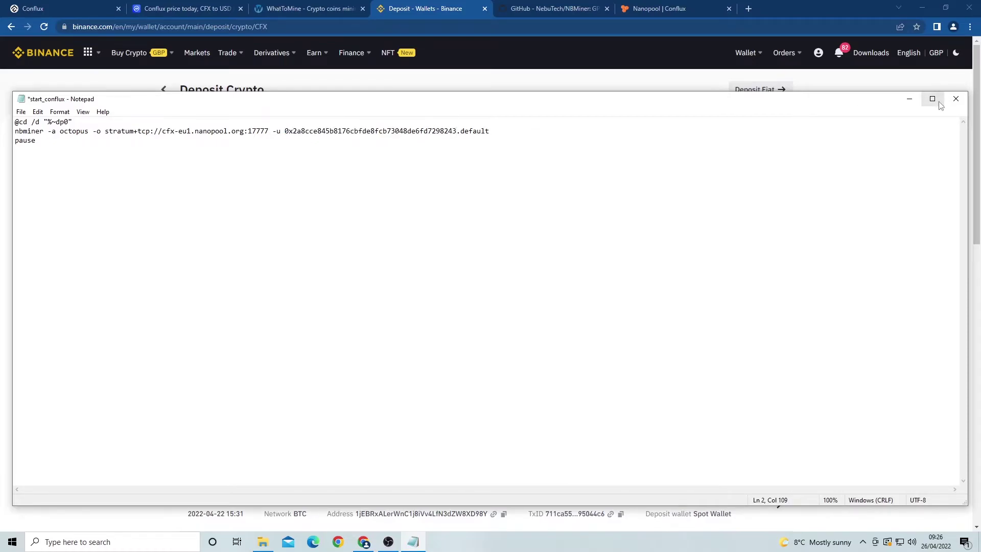
Save start_conflux on closing Notepad, then run it from the NBMiner_Win folder
left_click(956, 98)
left_click(469, 276)
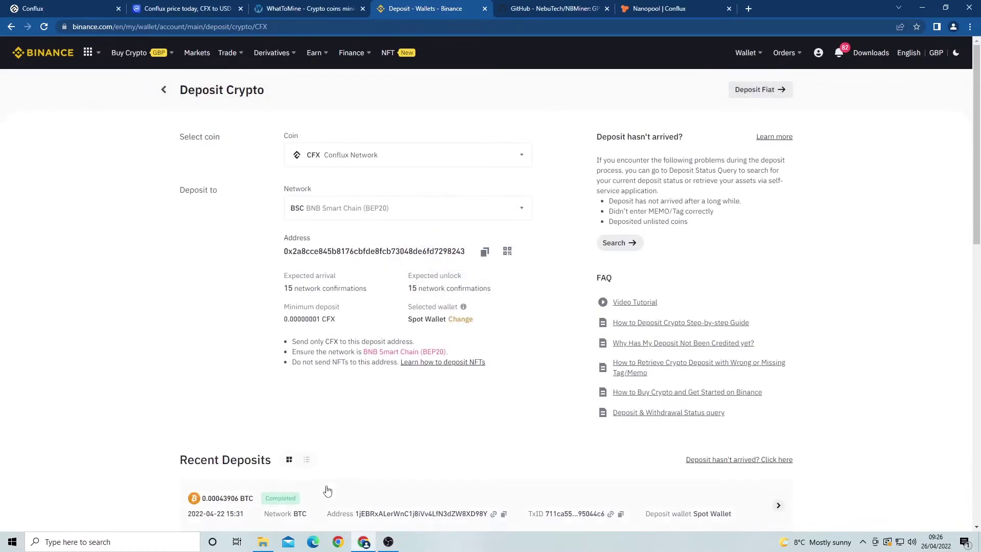
left_click(262, 542)
double_click(281, 272)
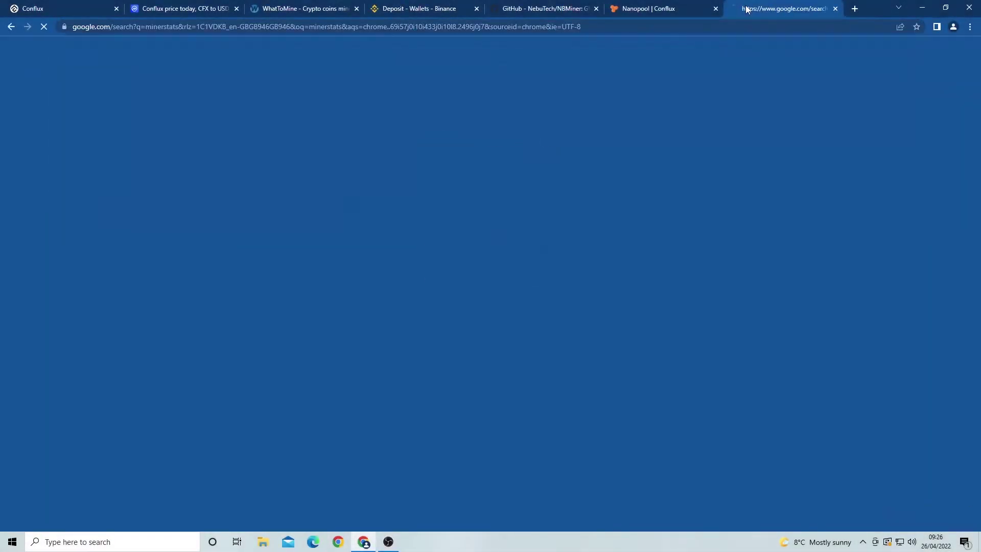
Open minerstat from the search results and reach the CFX calculator through the Coins list
left_click(131, 160)
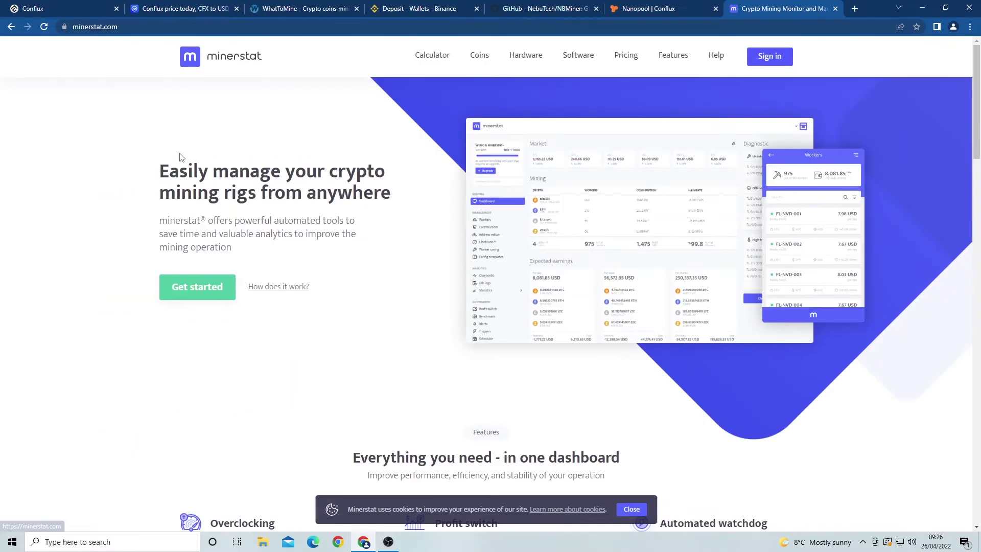
left_click(481, 57)
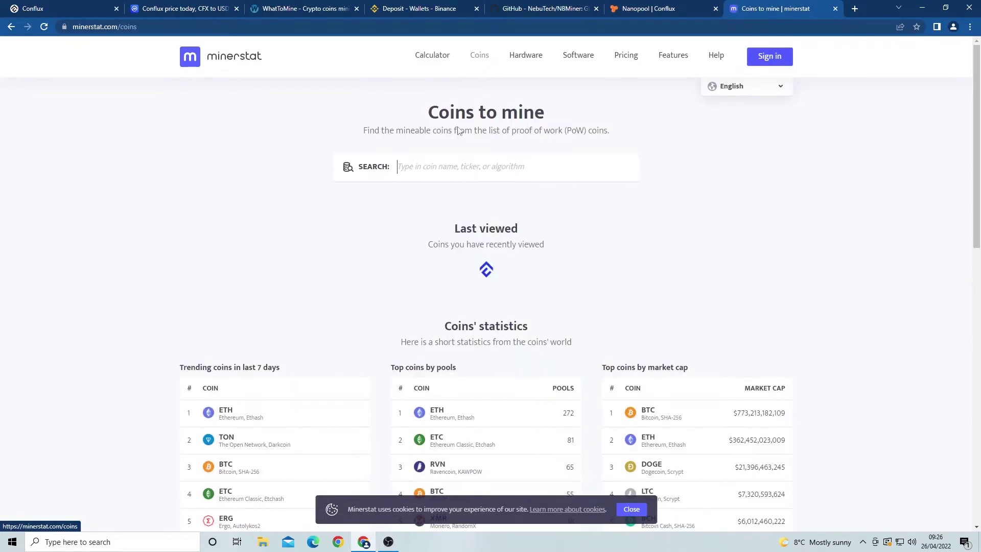
scroll(459, 319, "down", 1)
scroll(459, 319, "down", 1)
scroll(466, 220, "up", 2)
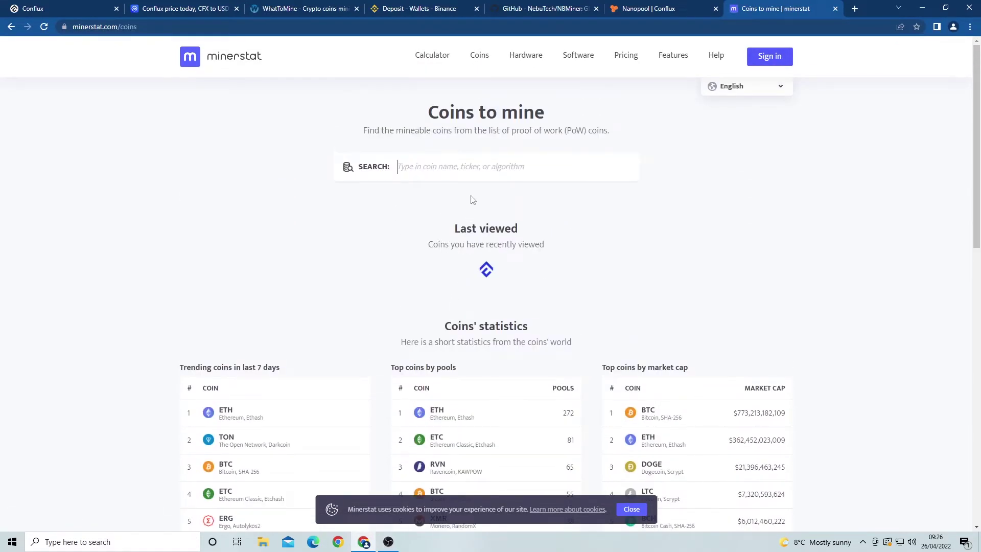
left_click(487, 269)
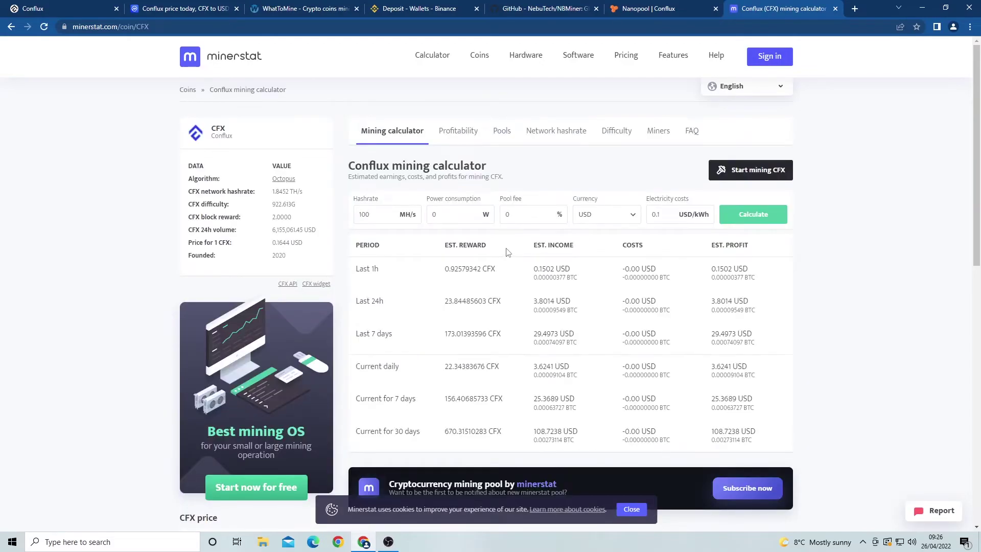
Search Nanopool for the account using the Binance CFX deposit address
left_click(648, 12)
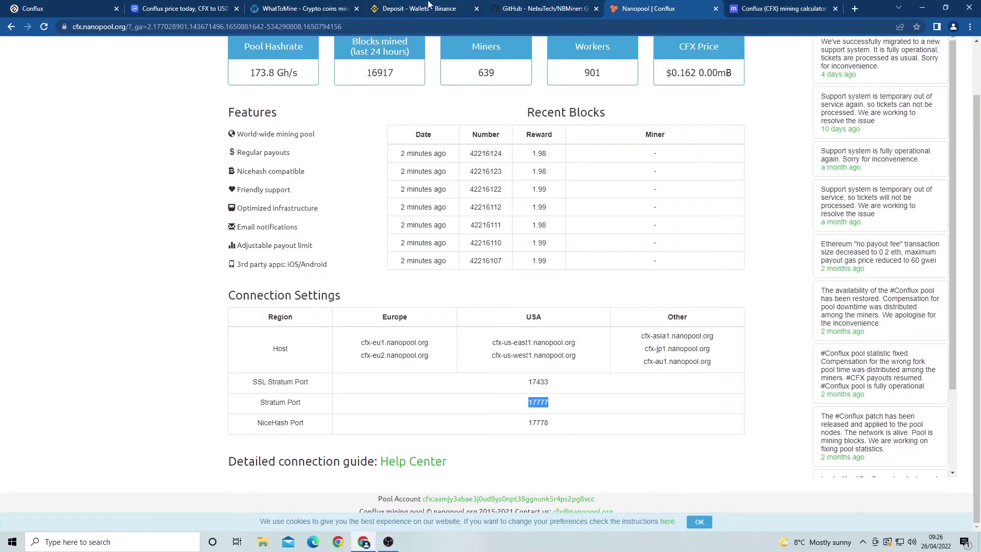
left_click(428, 9)
left_click(484, 254)
left_click(649, 9)
scroll(651, 62, "up", 2)
left_click(714, 49)
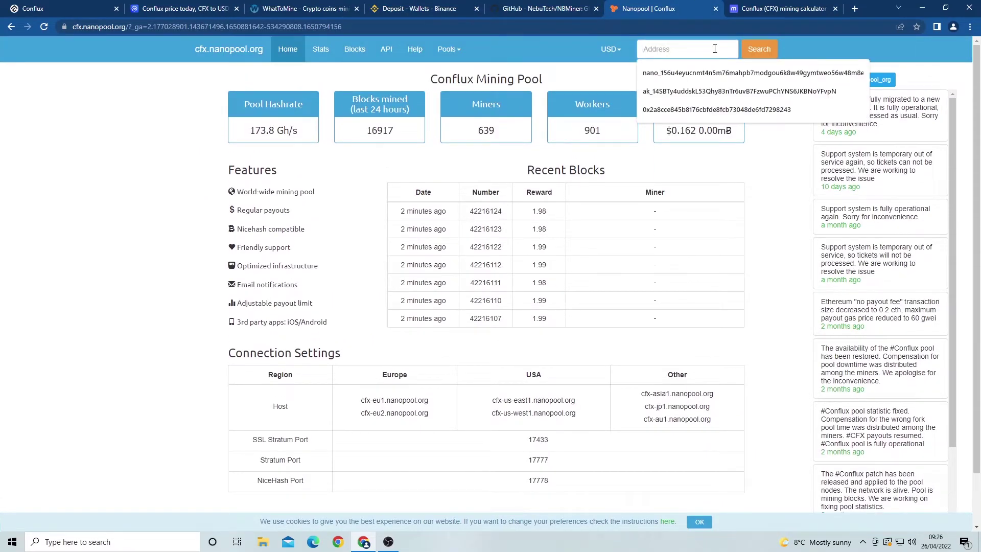
key("ctrl+v")
left_click(759, 48)
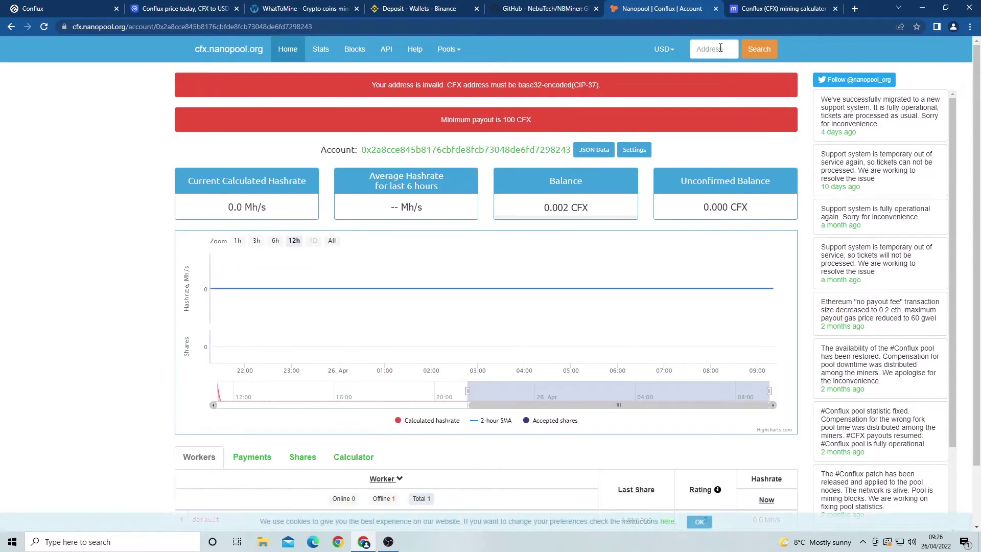
Switch Nanopool amounts to EUR, search the saved address again, and return to minerstat
left_click(664, 48)
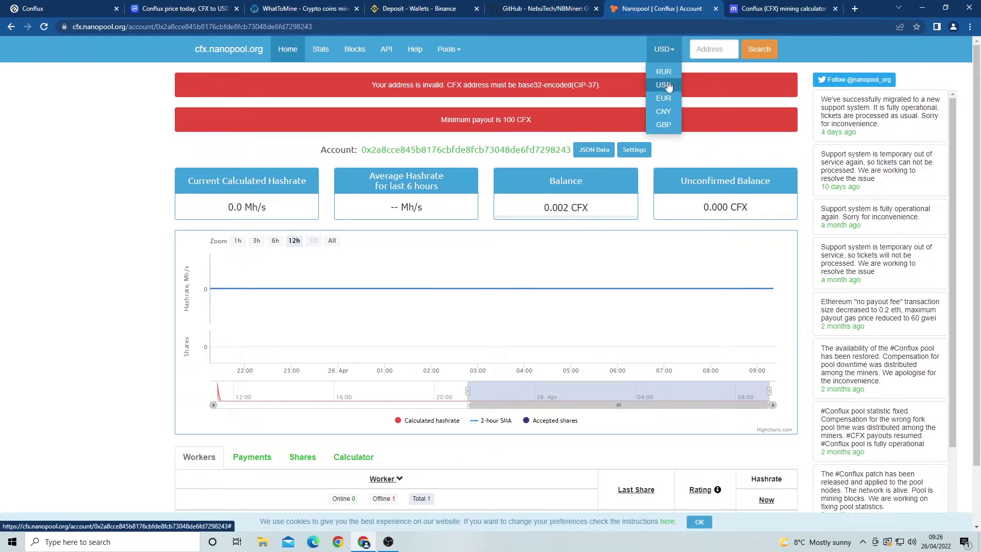
left_click(664, 98)
left_click(707, 48)
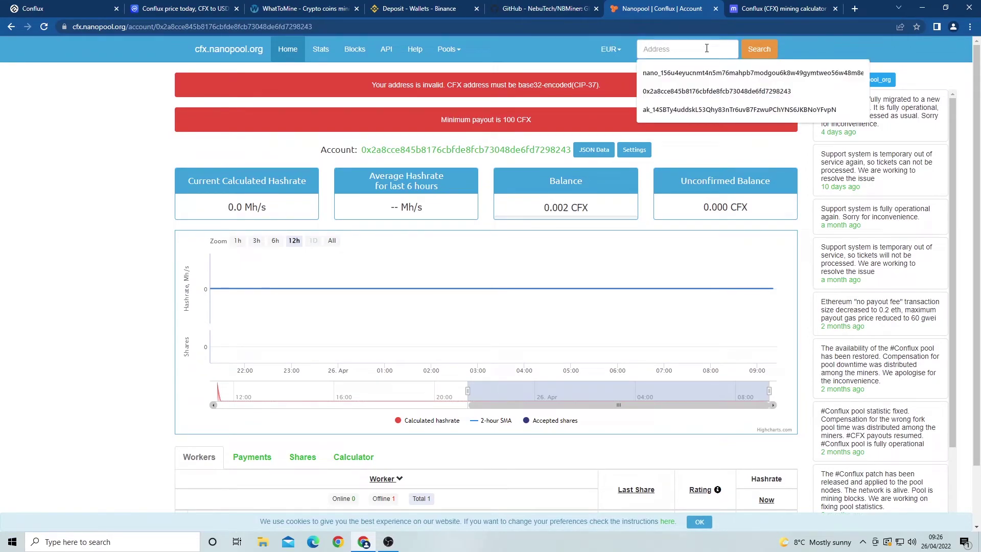
left_click(716, 91)
left_click(759, 49)
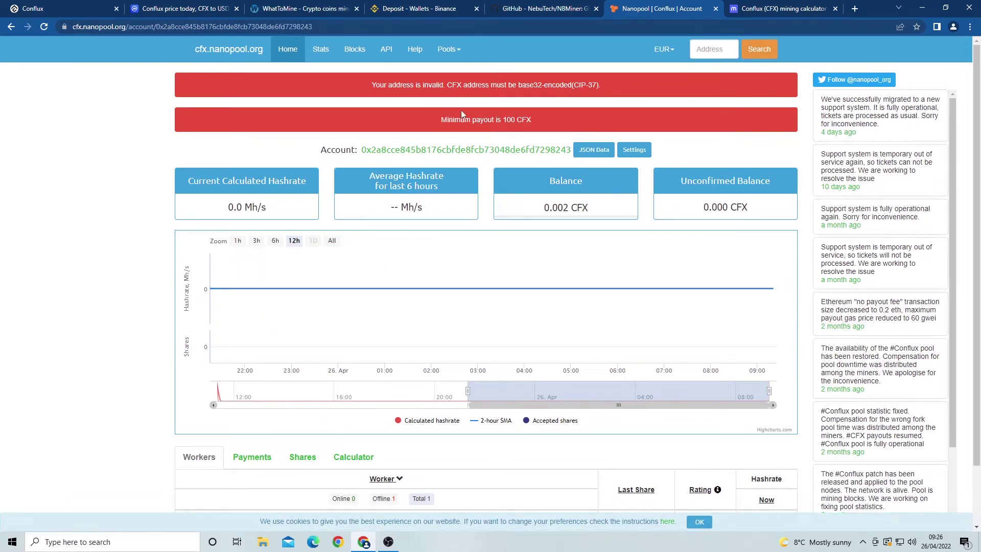
left_click(809, 8)
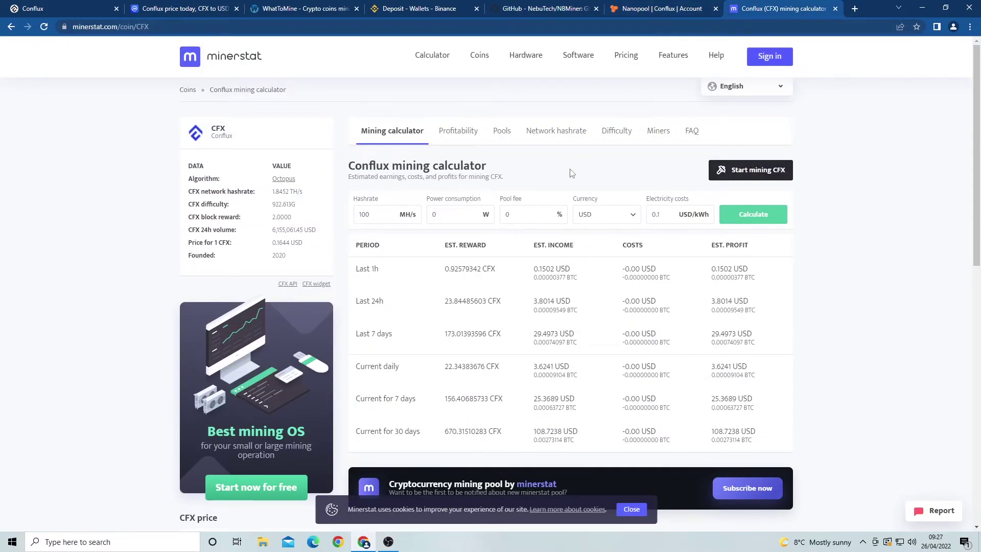
scroll(537, 171, "down", 2)
scroll(620, 126, "up", 2)
Show Conflux profitability by GPU hardware, led by the RTX 3090, and close the cookie notice
left_click(471, 138)
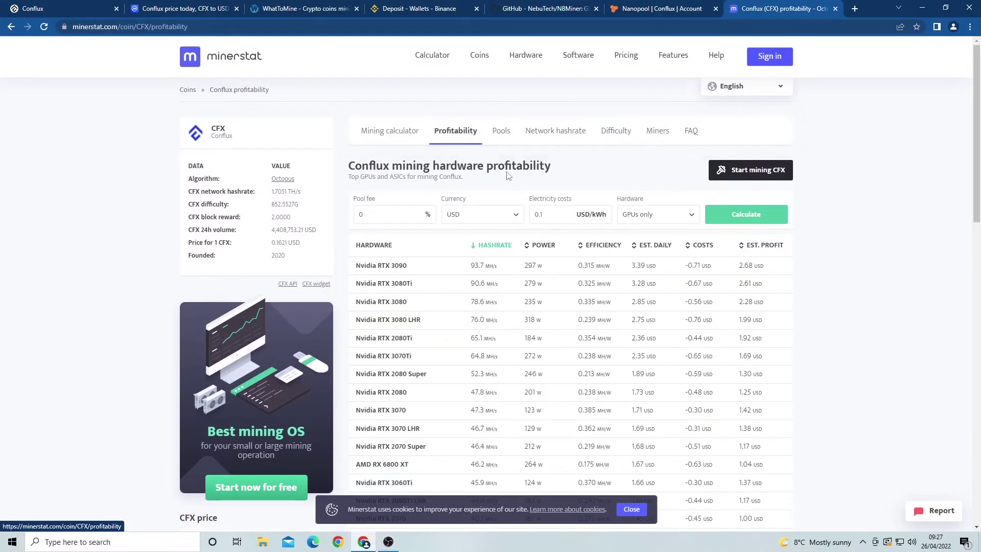
scroll(621, 309, "down", 1)
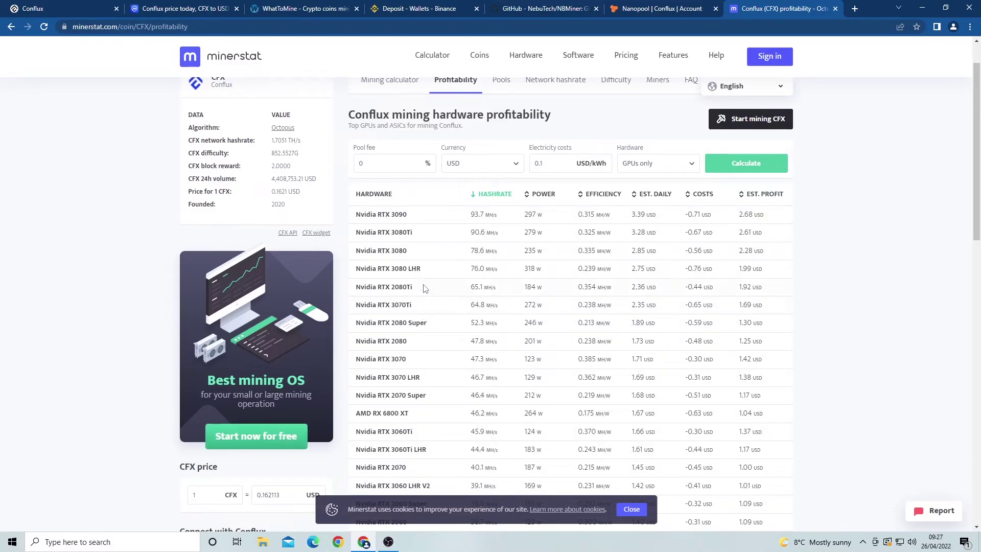
scroll(429, 416, "down", 3)
scroll(437, 437, "down", 1)
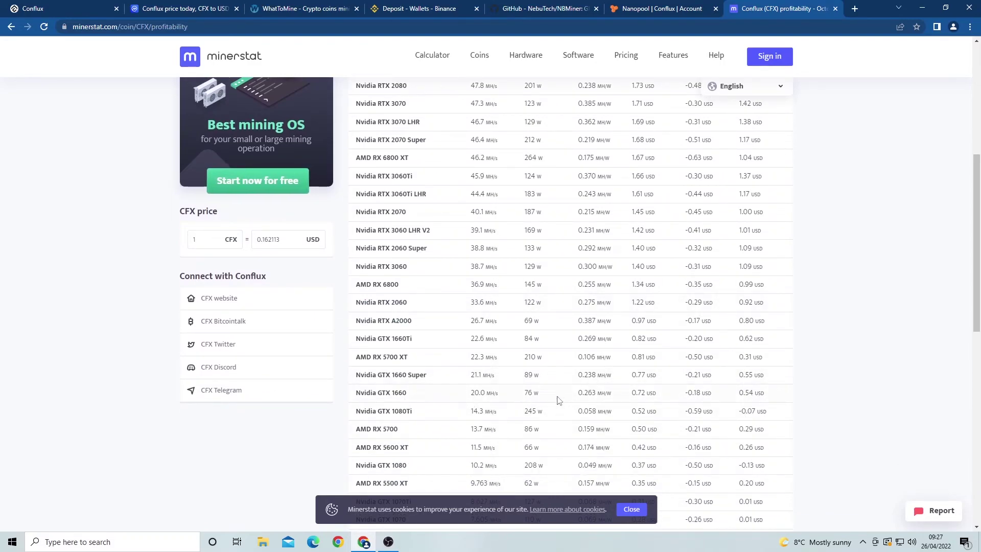
scroll(558, 384, "up", 2)
scroll(537, 376, "up", 1)
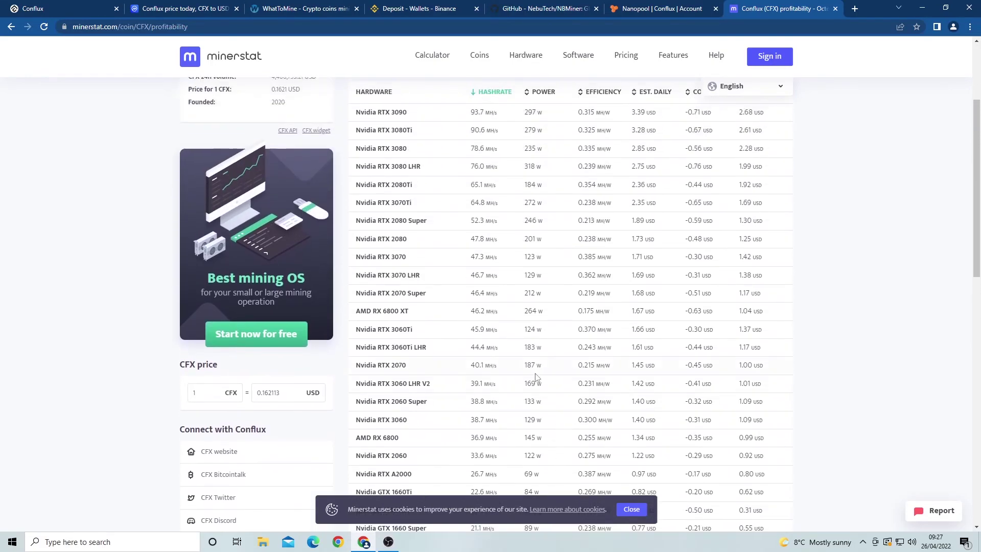
scroll(499, 346, "up", 1)
scroll(415, 268, "up", 1)
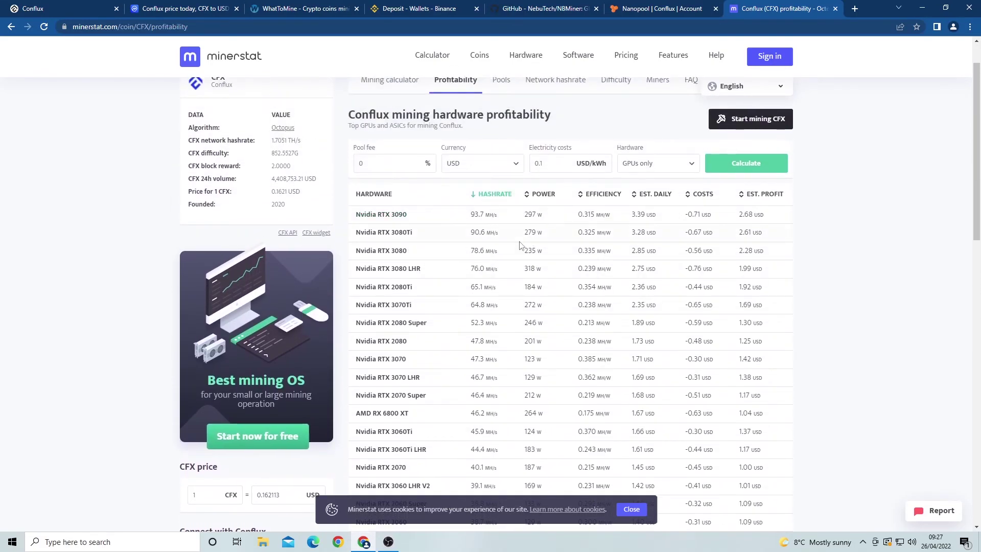
scroll(491, 264, "up", 1)
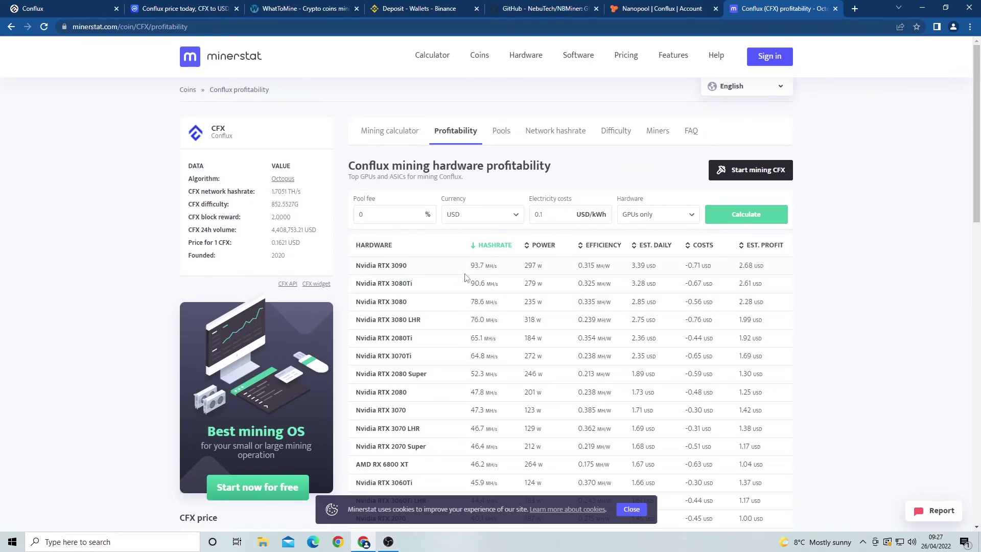
left_click(632, 507)
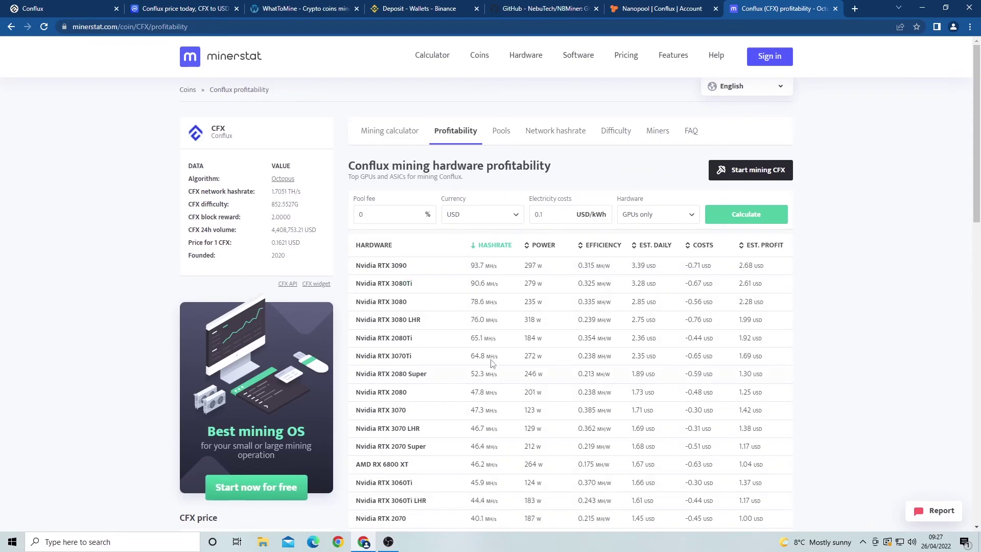